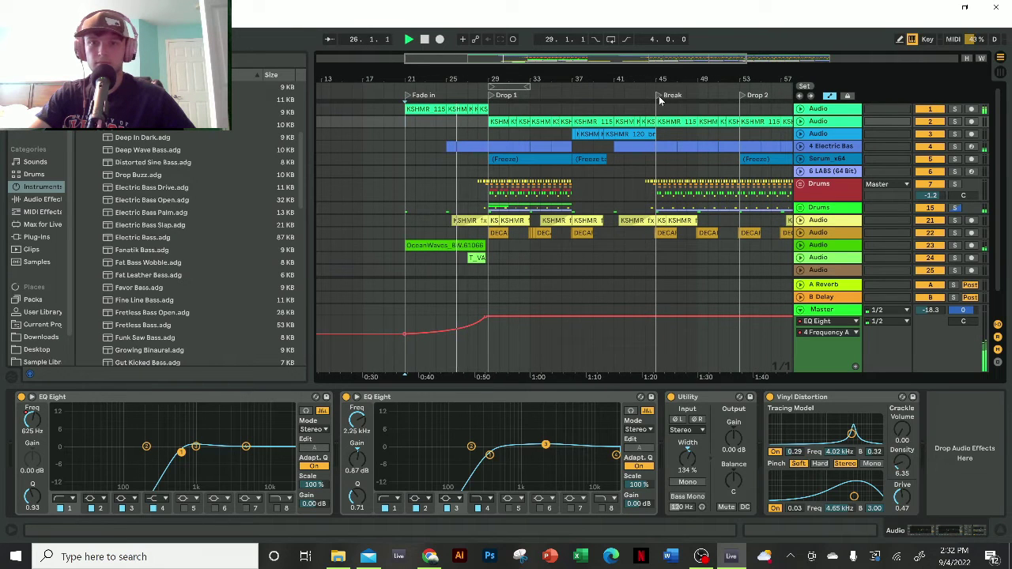
- Drag the Break locator from bar 45 to bar 37 and the Drop 2 locator from bar 53 to bar 45
drag(660, 98, 574, 96)
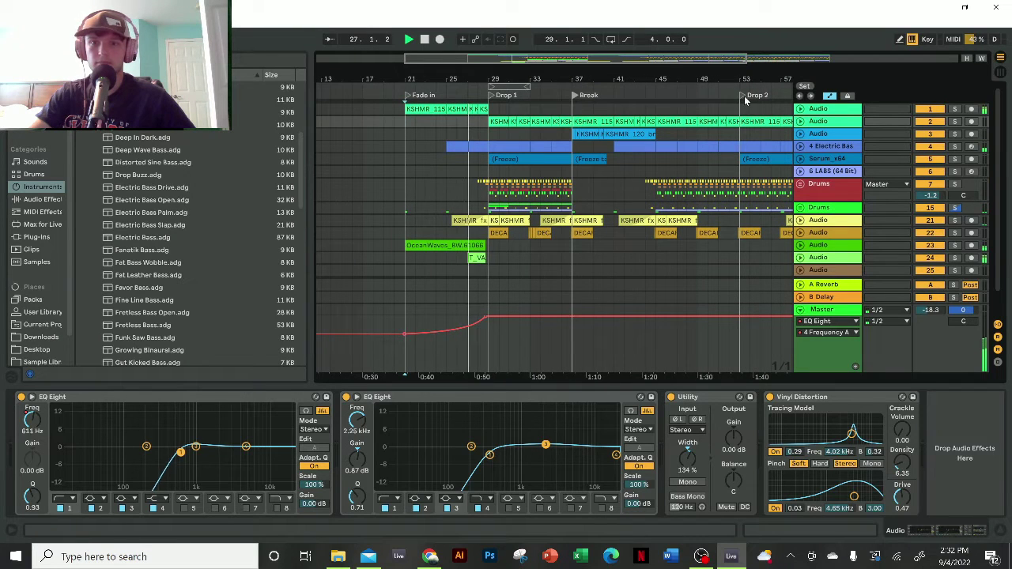
drag(745, 99, 644, 99)
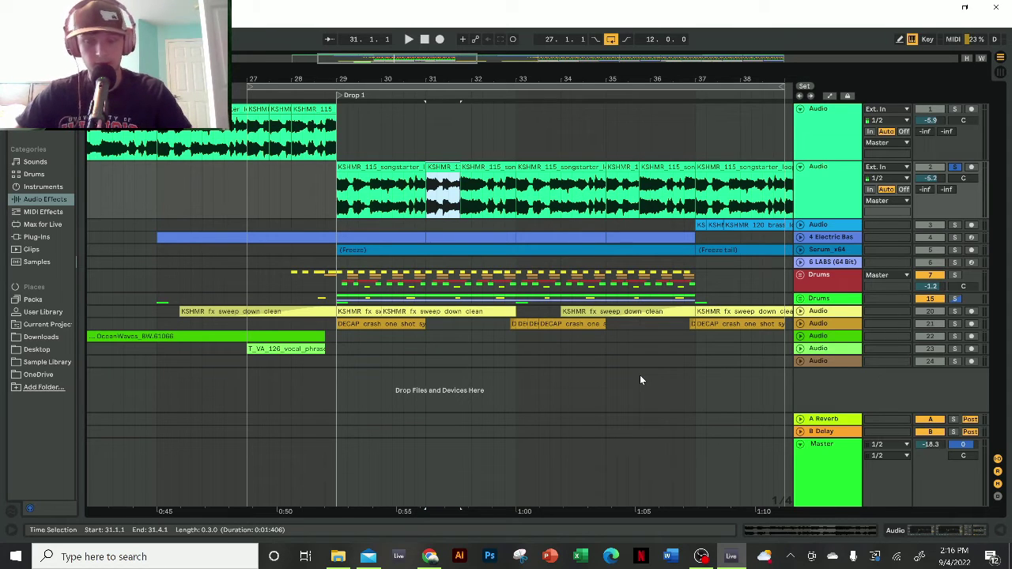
click(440, 112)
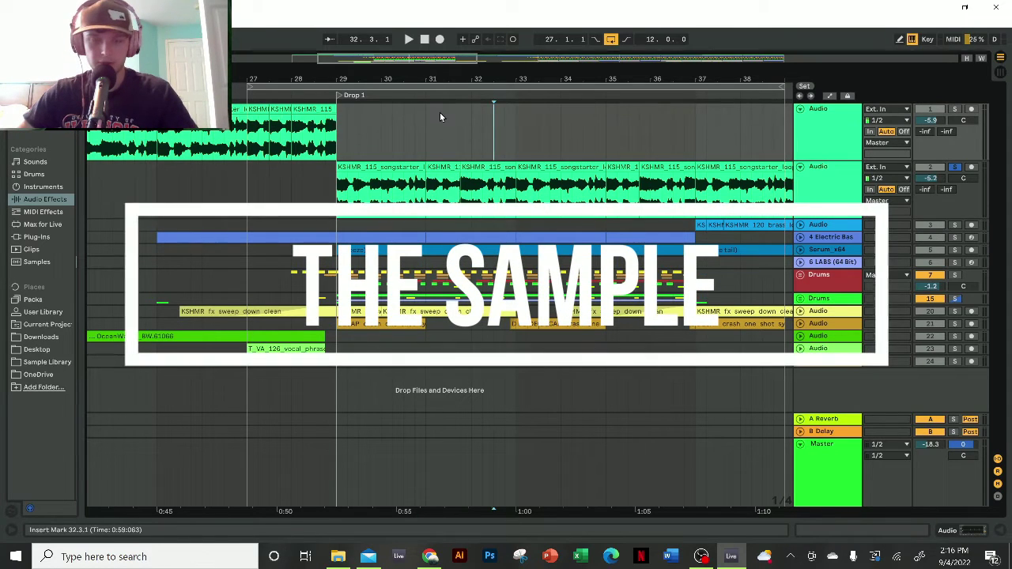
click(396, 172)
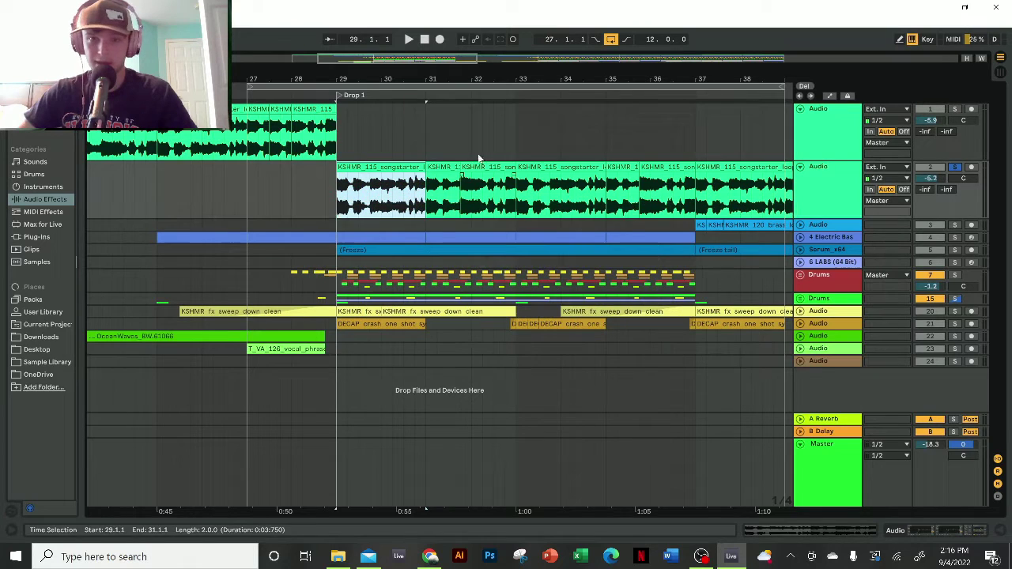
key(space)
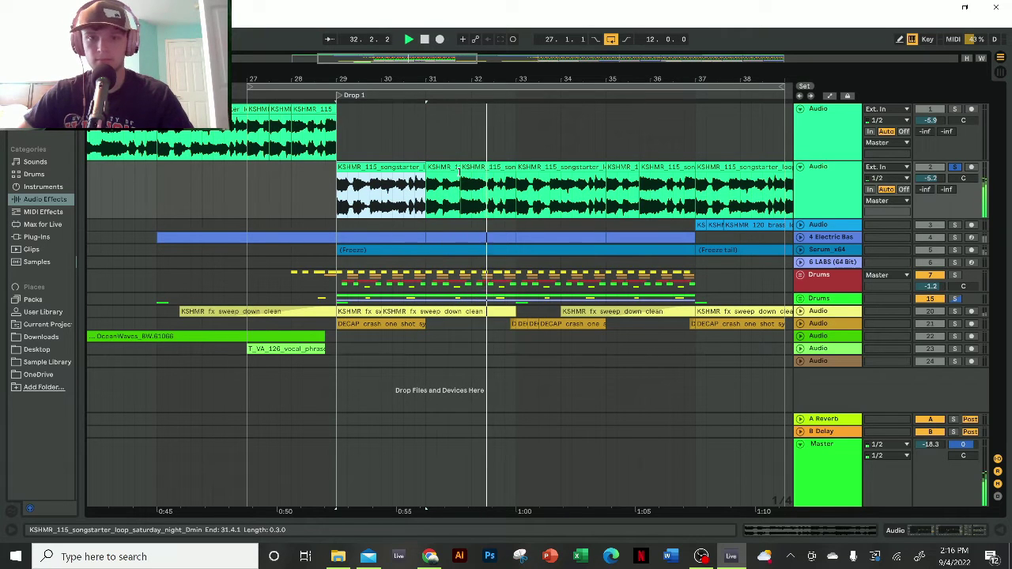
key(space)
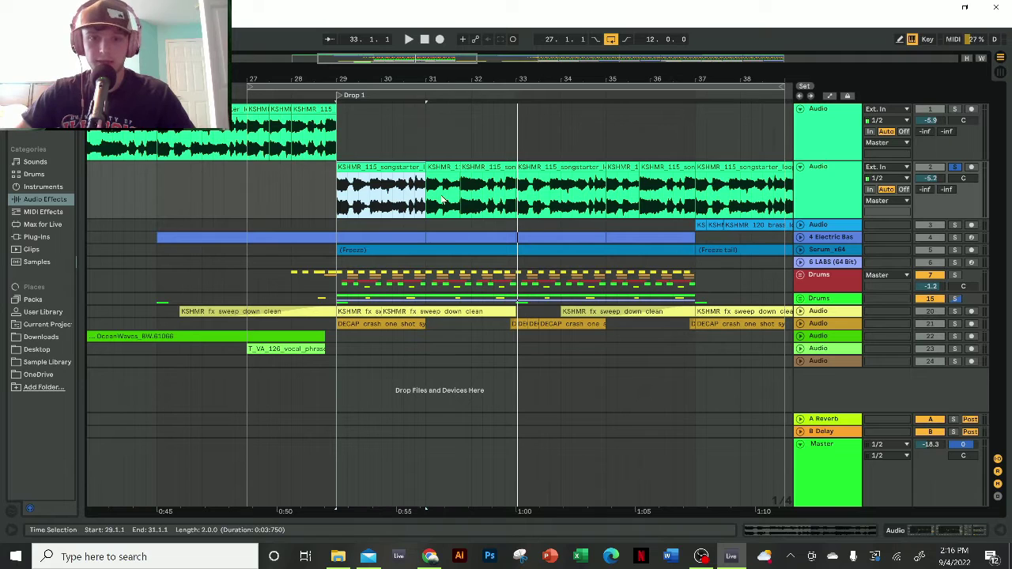
- Unfold the Drums group to reveal its Drum Rack track
click(332, 197)
click(802, 279)
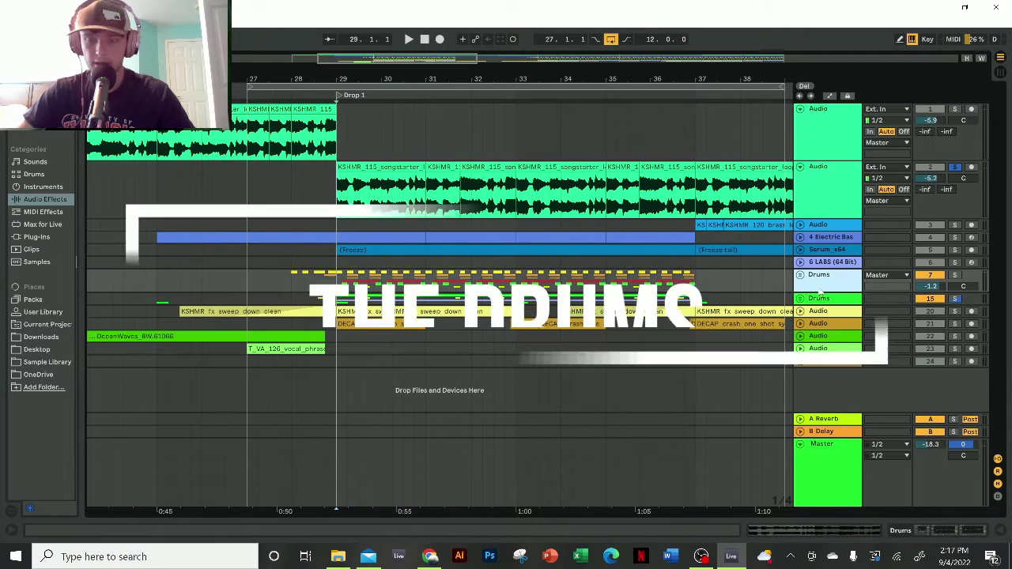
click(801, 275)
scroll(668, 222, down, 6)
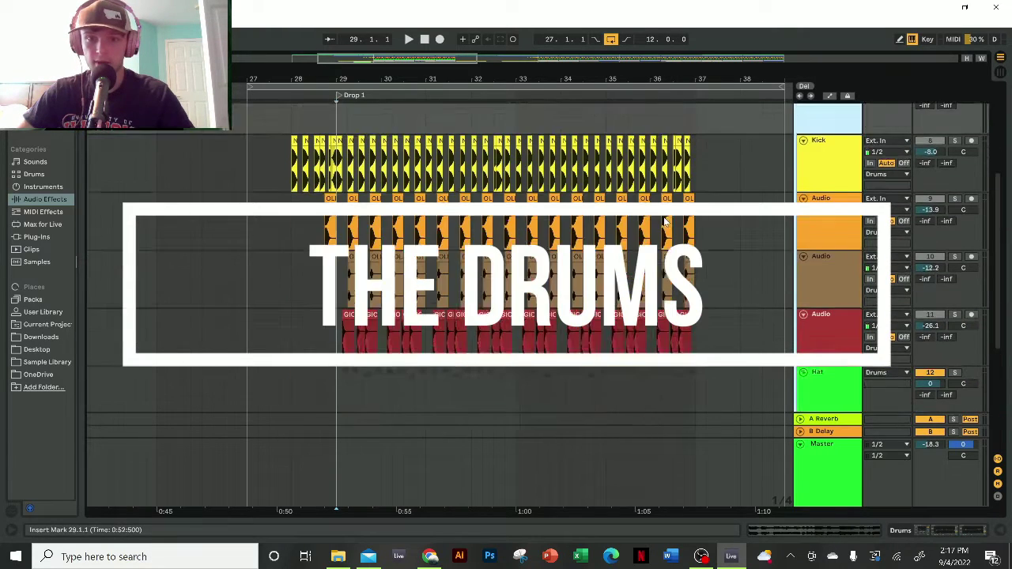
scroll(546, 213, up, 3)
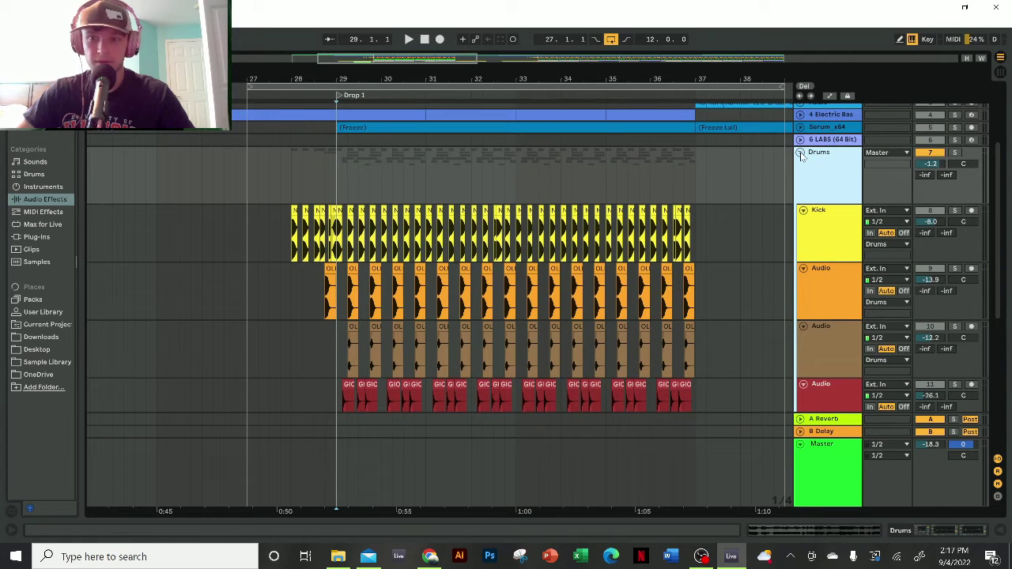
click(800, 153)
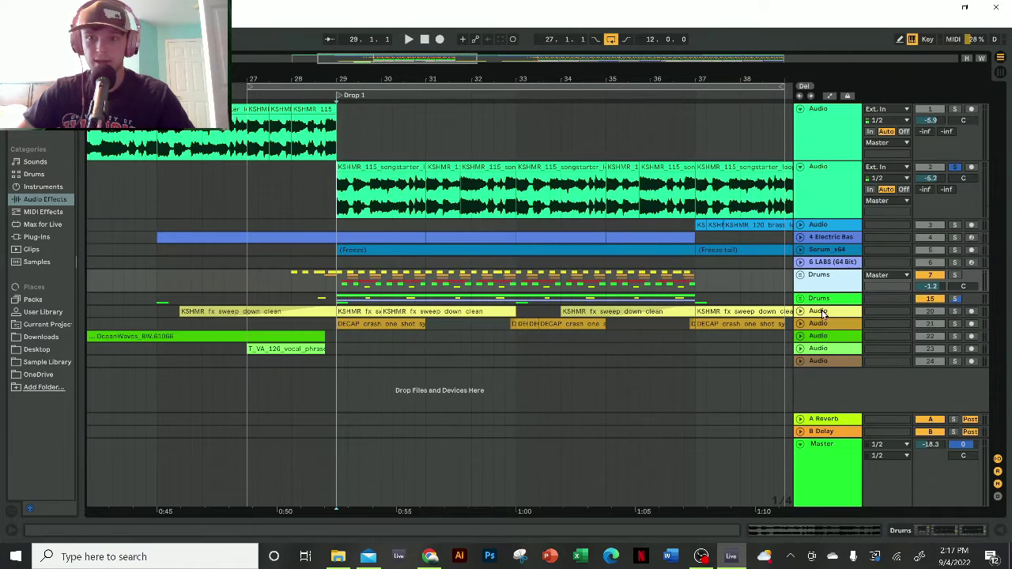
click(800, 298)
scroll(728, 257, down, 2)
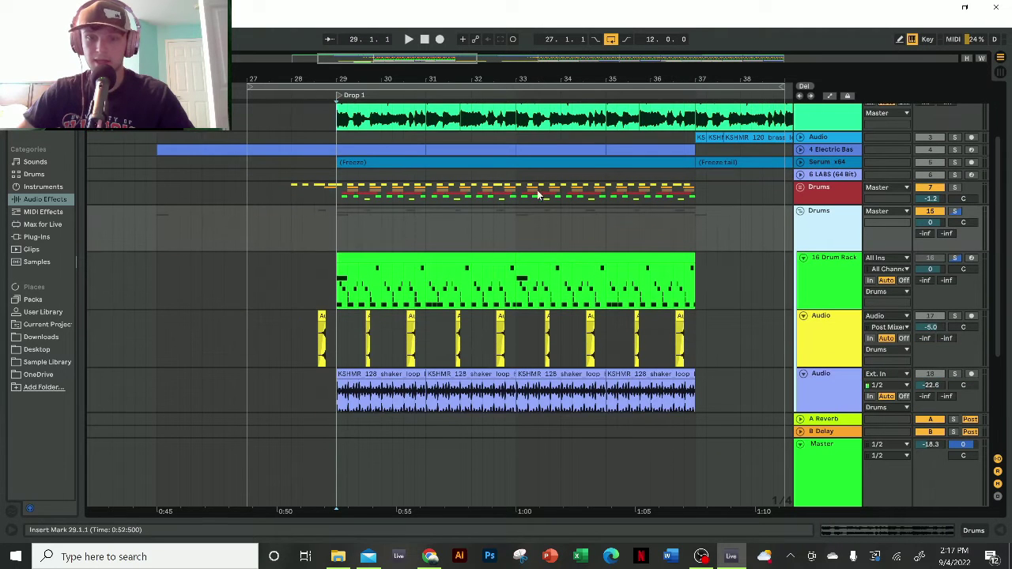
- Solo the 16 Drum Rack track and duplicate it with Ctrl+D
click(453, 257)
click(839, 283)
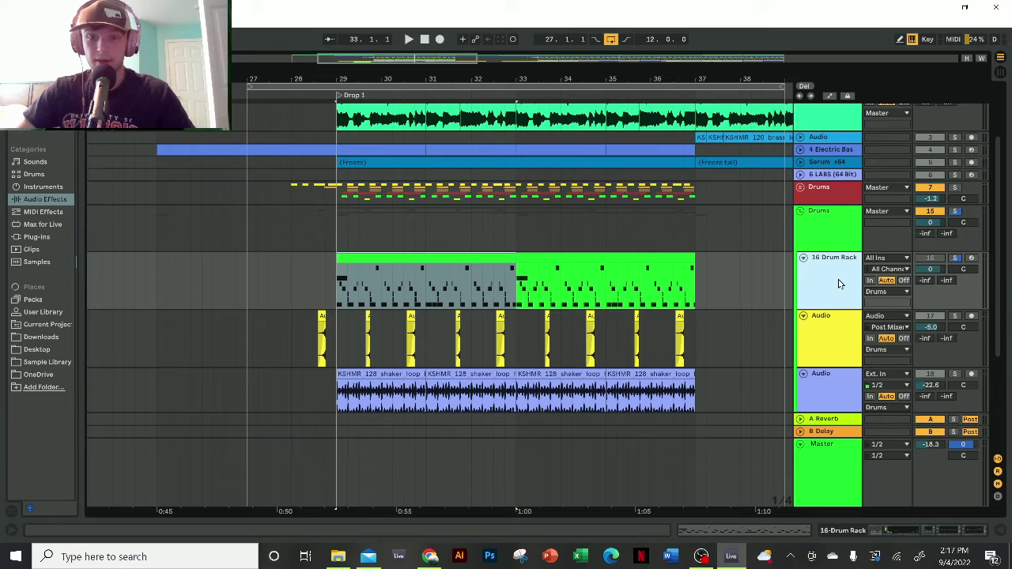
click(956, 259)
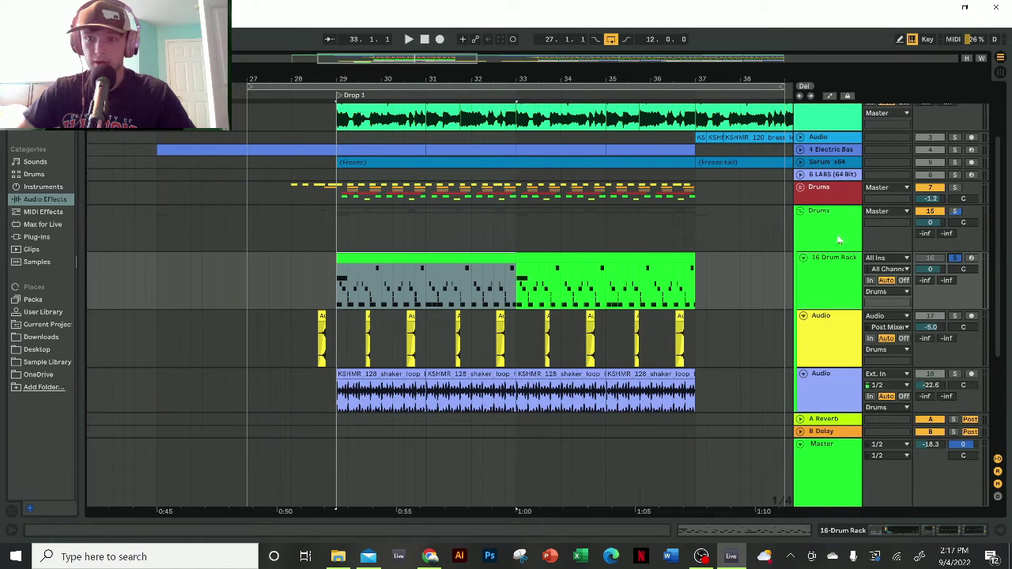
click(815, 280)
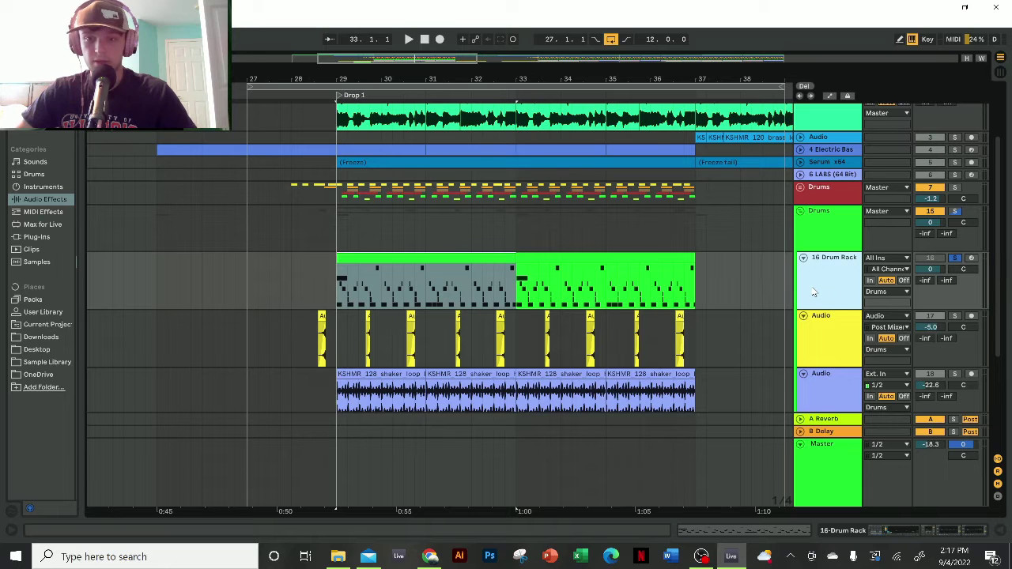
key(ctrl+d)
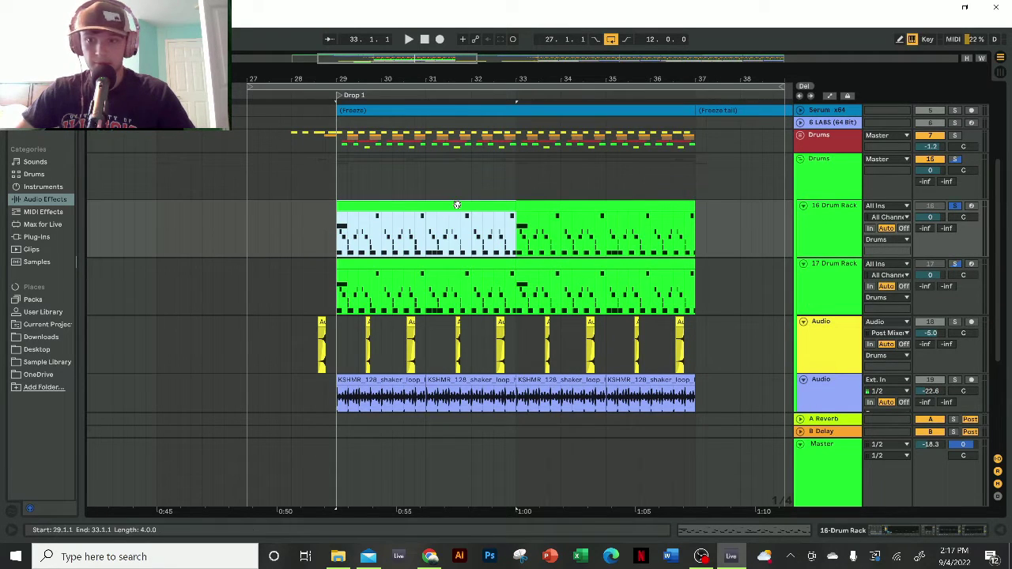
- Audition the drums, then insert an empty MIDI clip over bars 29–31 on 17 Drum Rack
key(space)
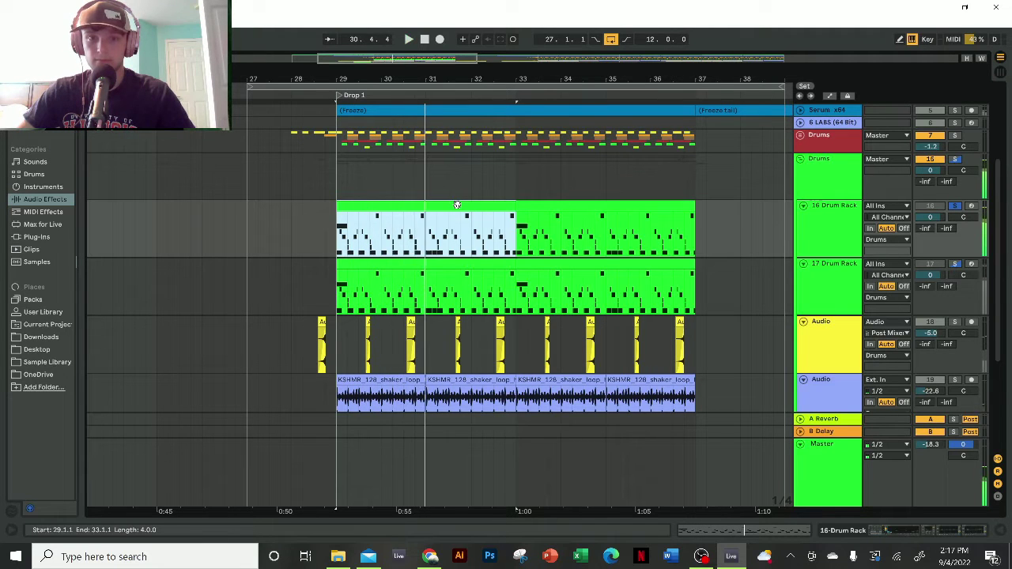
key(space)
click(539, 273)
shift+click(464, 270)
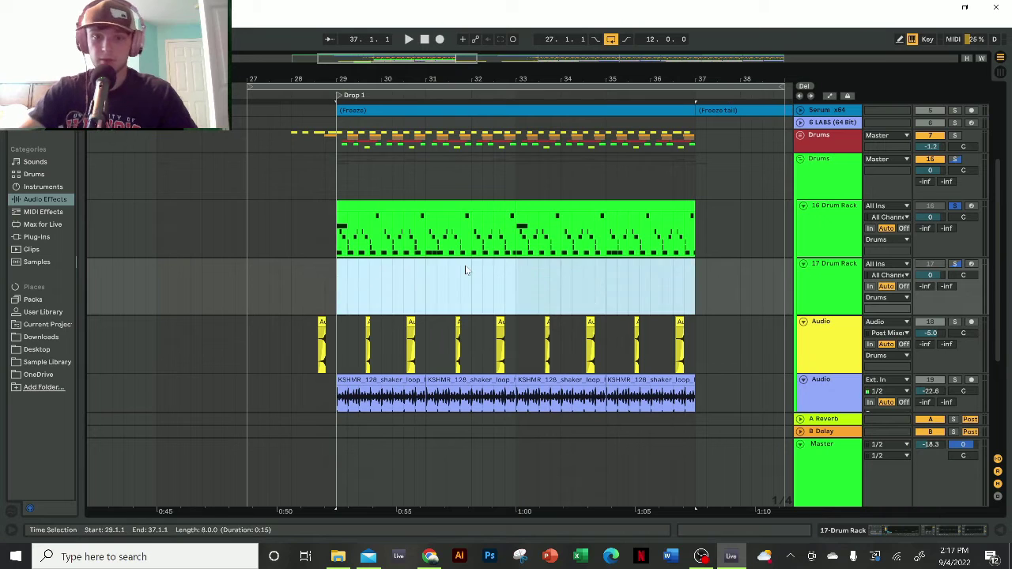
drag(337, 271, 424, 270)
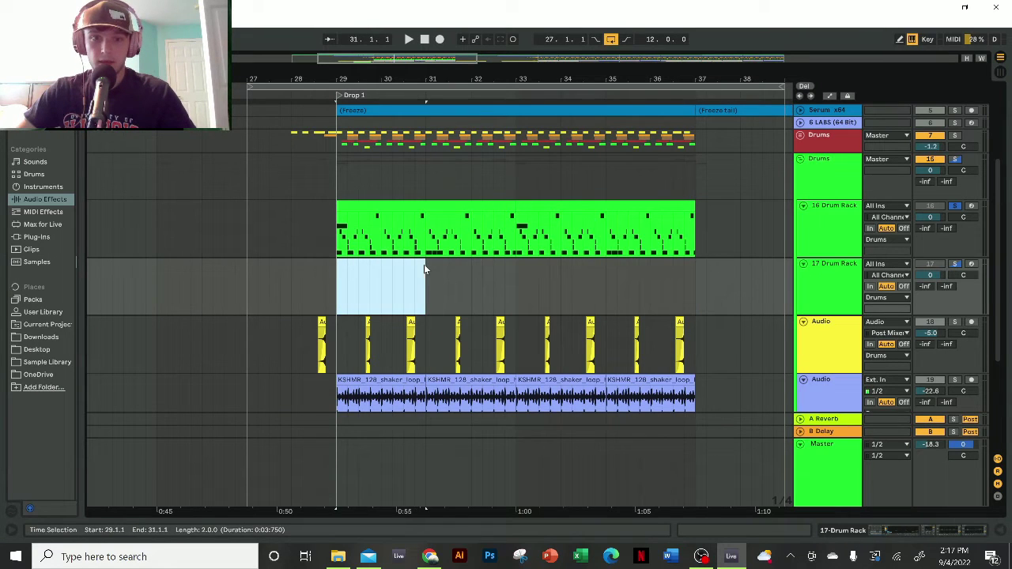
key(ctrl+shift+m)
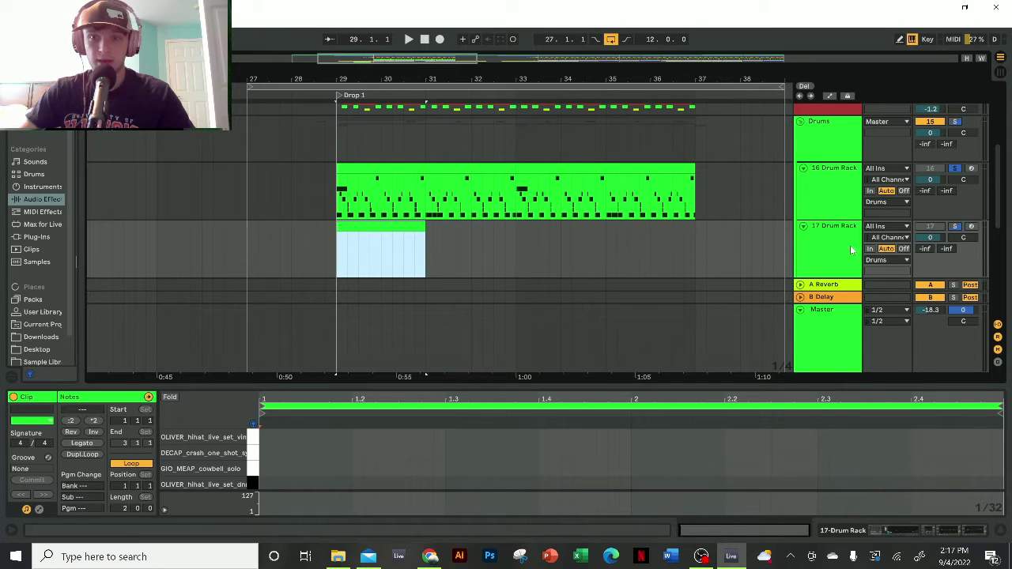
- Open the new clip's notes and add a Kick note at its start
click(951, 231)
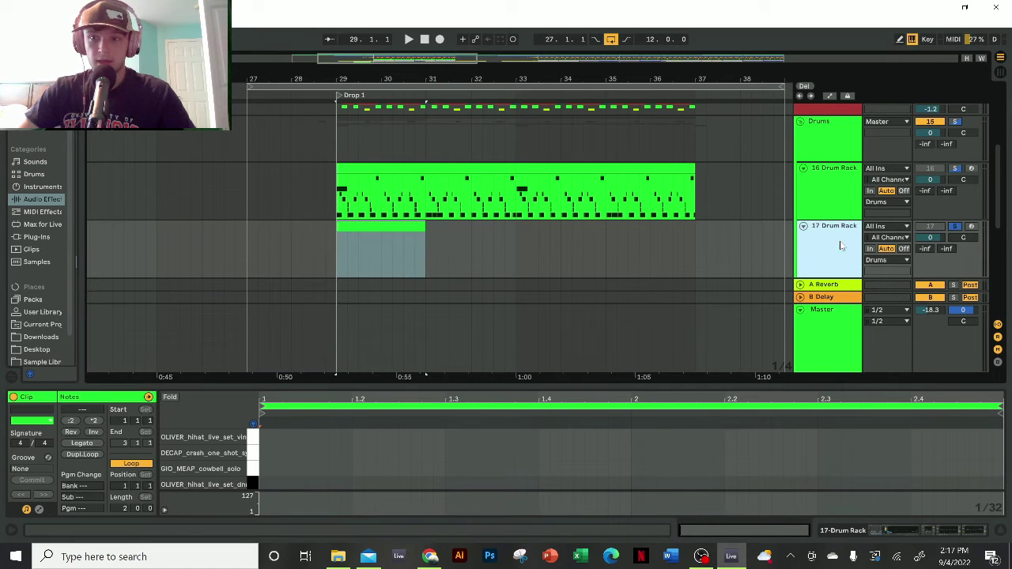
scroll(368, 223, up, 3)
click(348, 237)
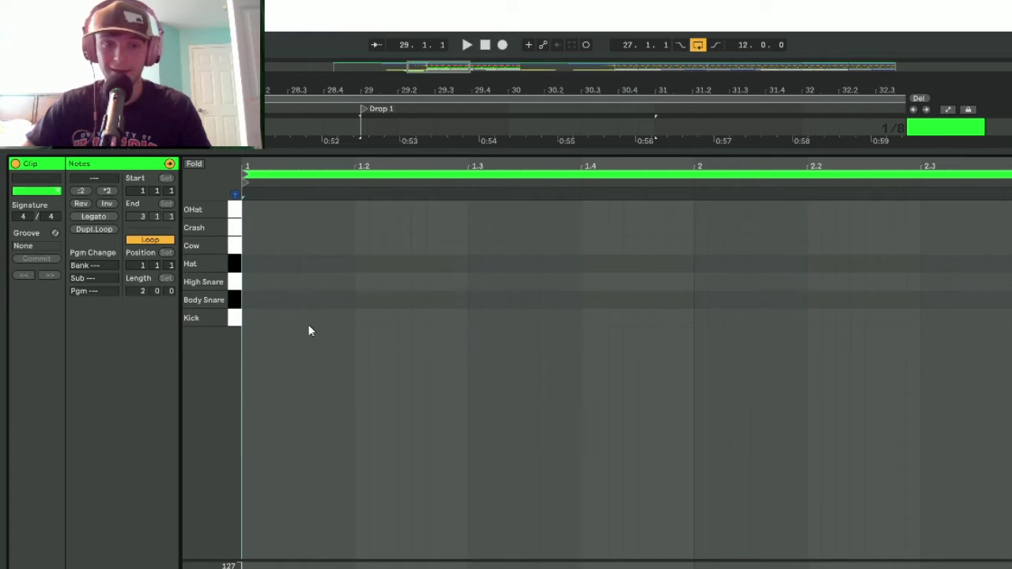
double_click(248, 321)
- Lengthen the Kick note and select its time span
drag(257, 320, 298, 320)
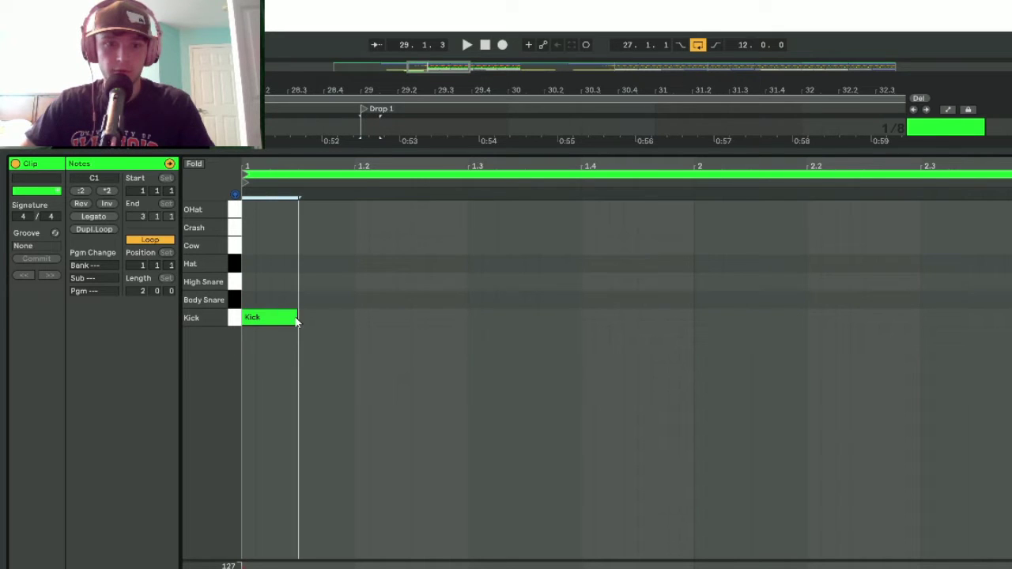
click(352, 296)
drag(351, 295, 235, 366)
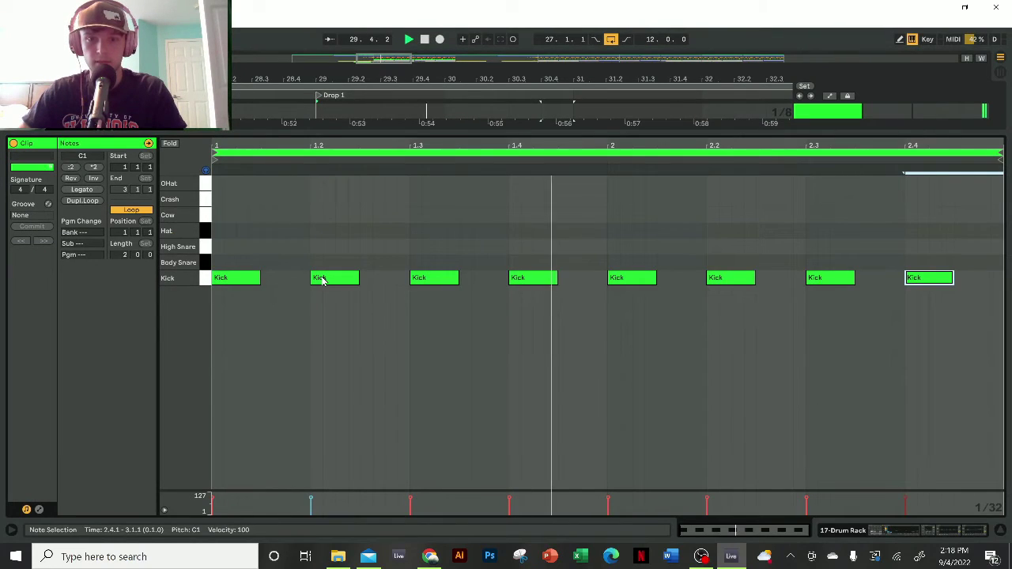
key(space)
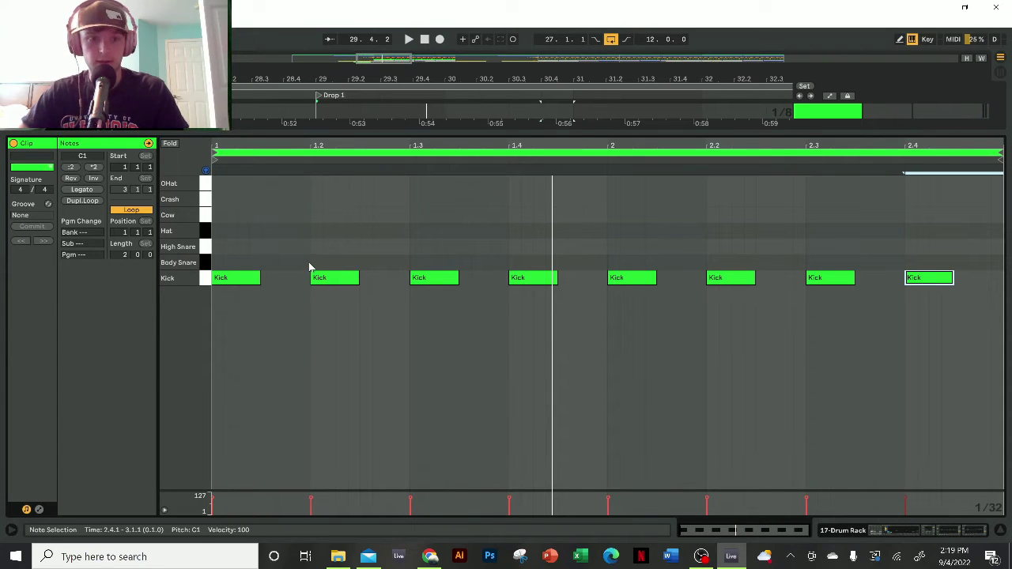
- Add a Body Snare note at beat 1.2 and repeat it in the following half-bar
scroll(310, 267, up, 3)
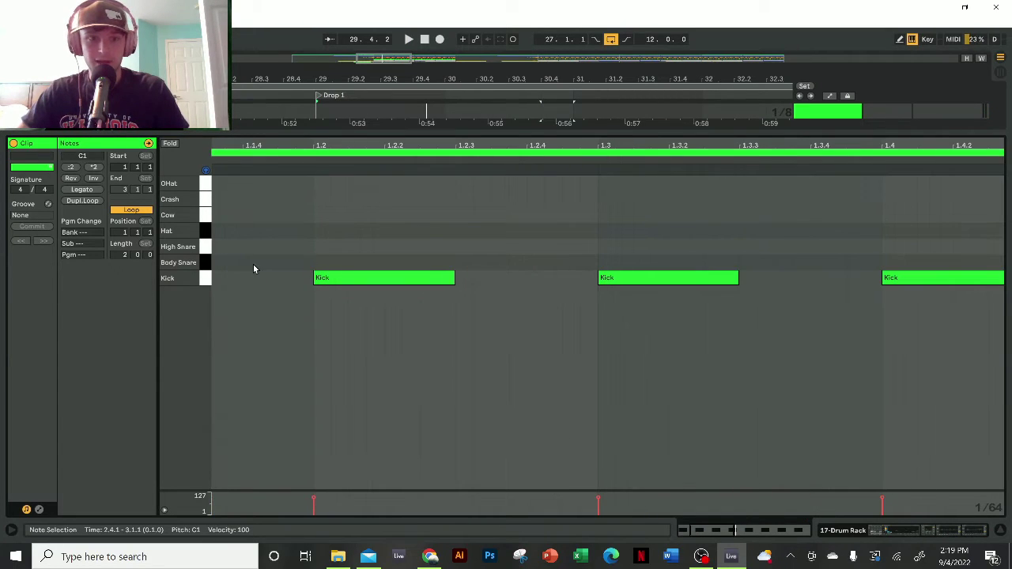
double_click(320, 263)
drag(329, 262, 367, 262)
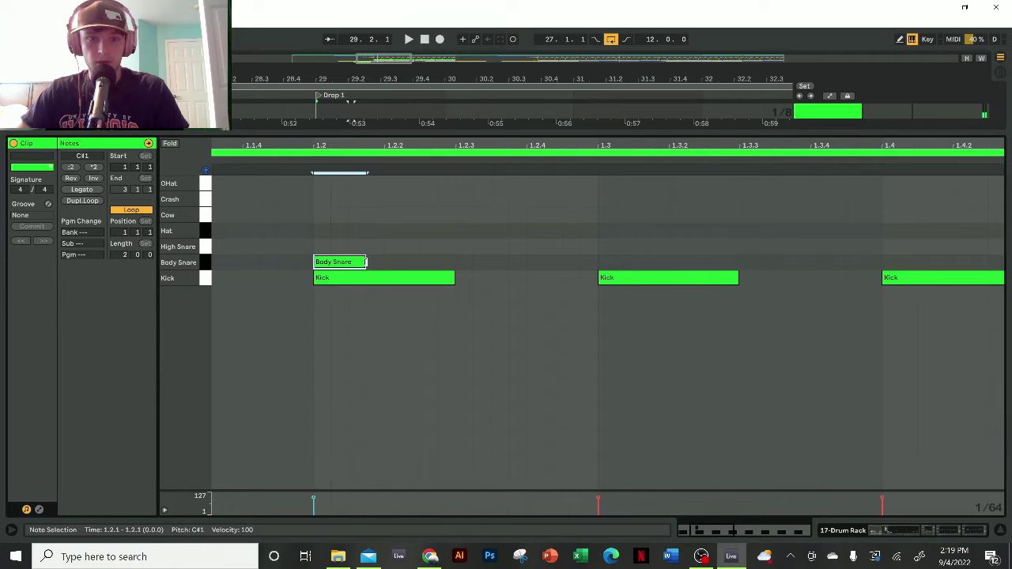
scroll(298, 266, down, 3)
drag(219, 264, 406, 265)
key(ctrl+d)
key(ctrl+d)
key(ctrl+d)
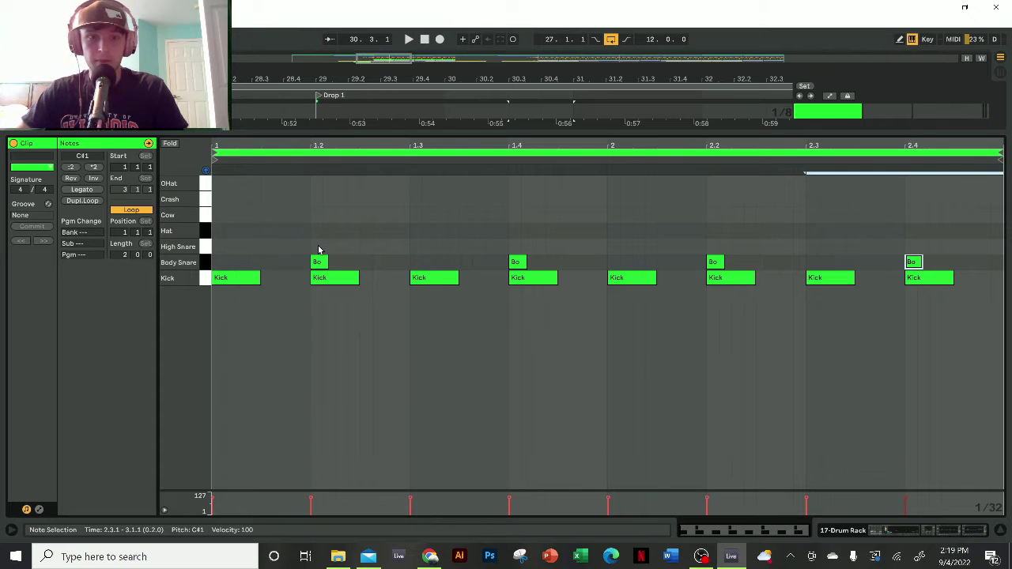
- Add a High Snare at 1.2 and duplicate it onto the remaining backbeats
double_click(319, 250)
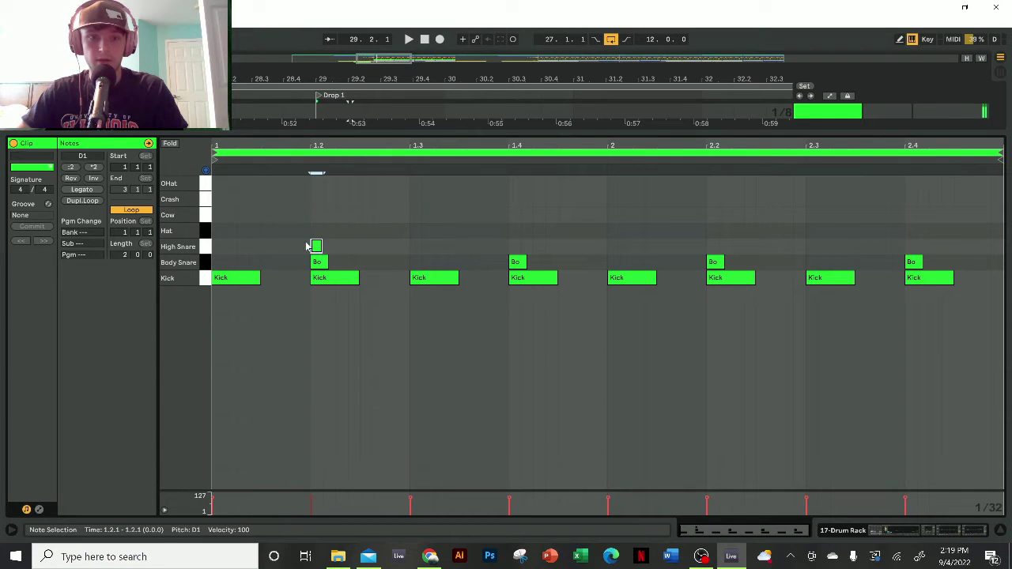
drag(218, 249, 402, 248)
key(ctrl+d)
key(ctrl+d)
key(ctrl+d)
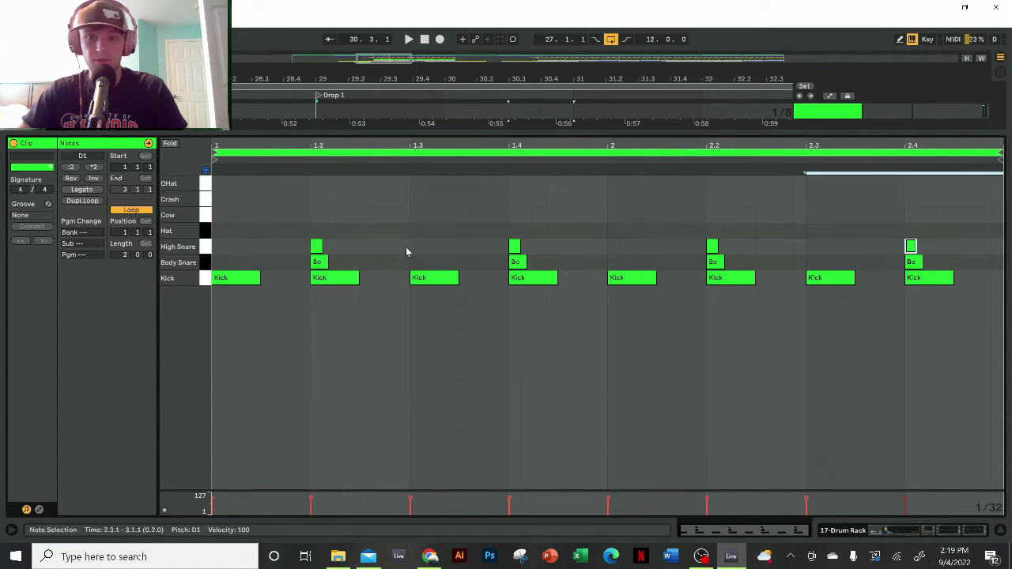
click(384, 249)
scroll(310, 261, up, 3)
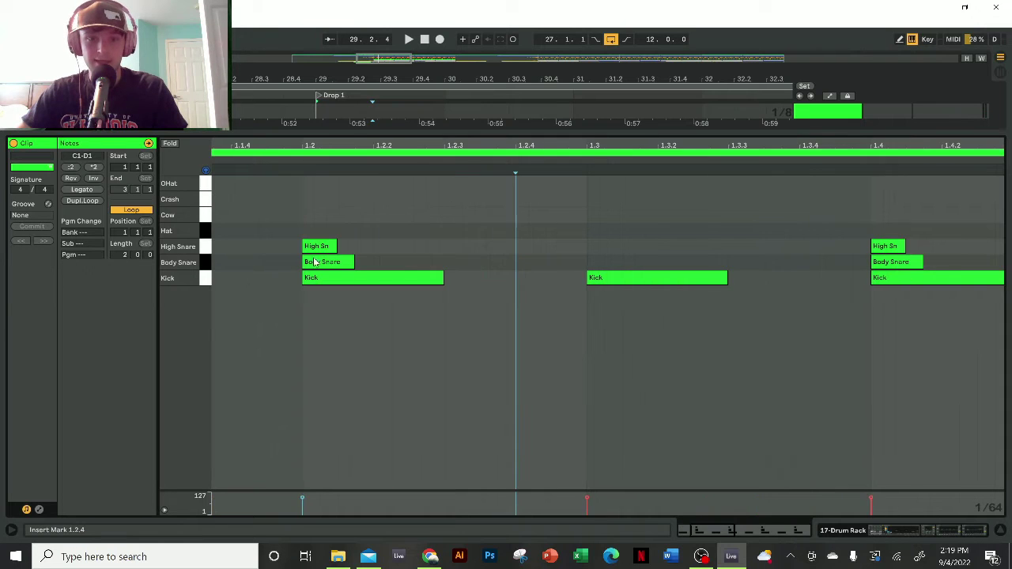
scroll(303, 261, up, 5)
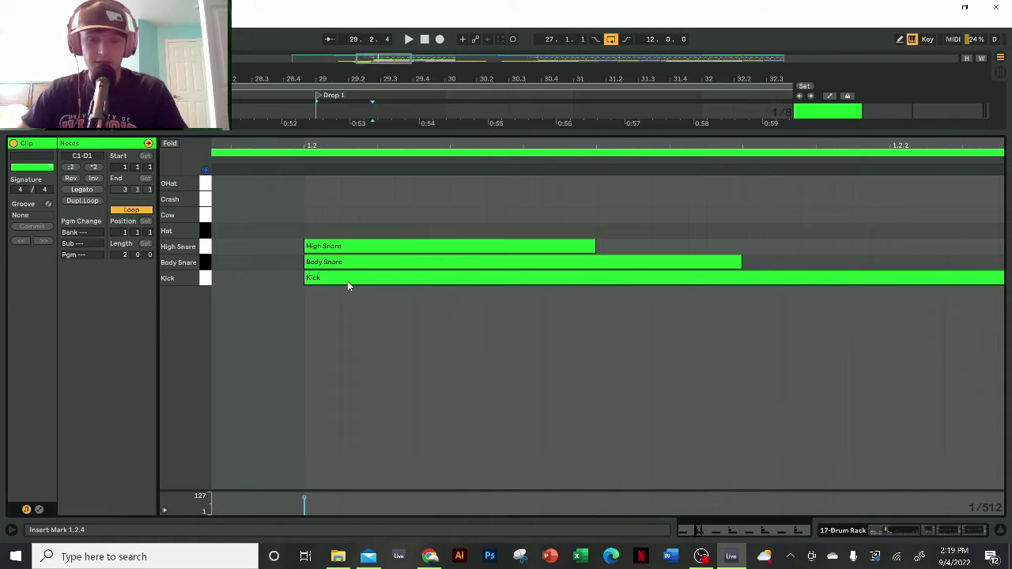
drag(318, 267, 324, 268)
- Shift all four Body Snare notes slightly late
scroll(320, 267, down, 5)
drag(240, 268, 922, 267)
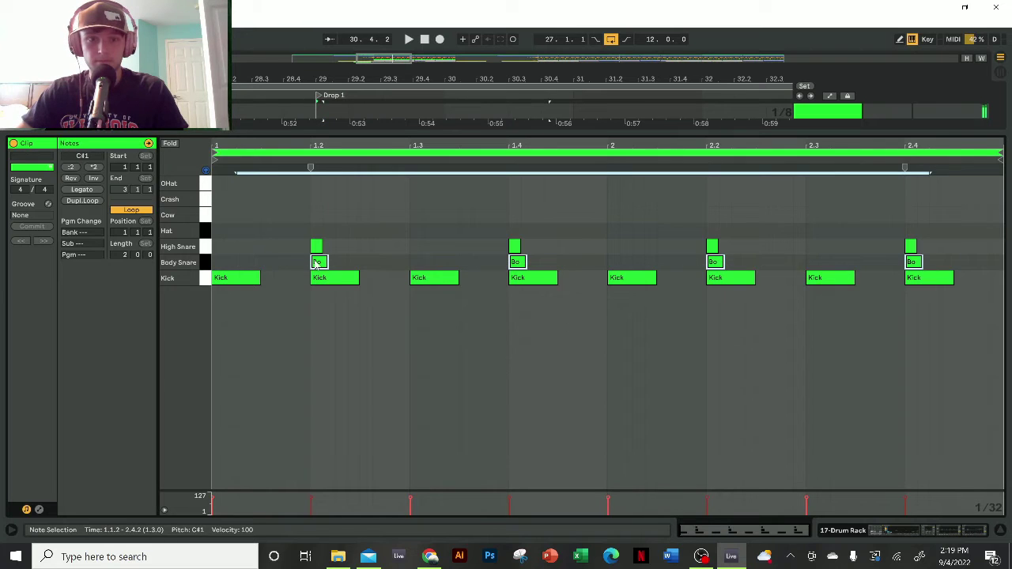
scroll(316, 265, up, 10)
drag(237, 268, 929, 248)
scroll(253, 269, down, 10)
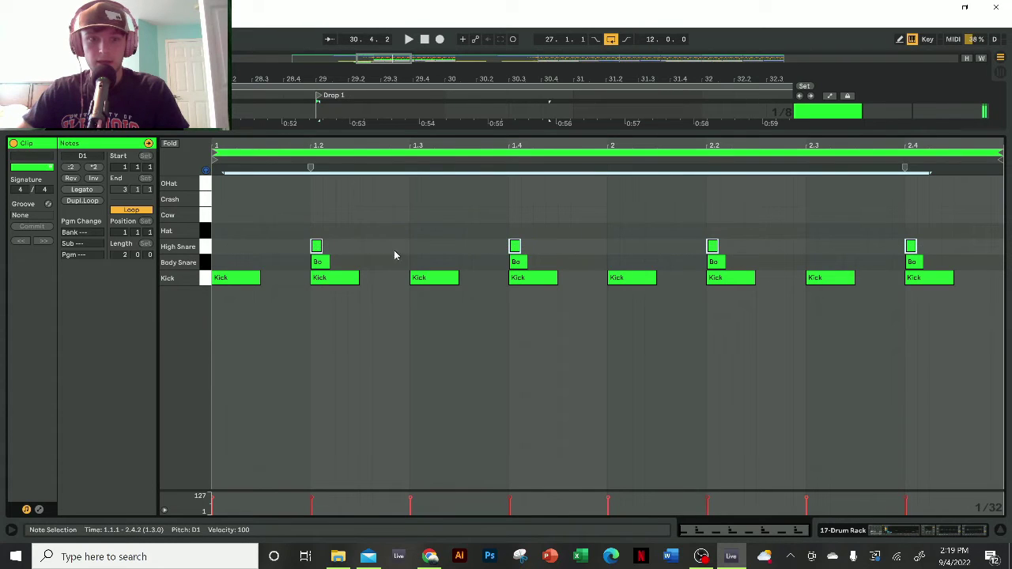
- Shift the High Snare notes slightly ahead of the kick and play from 1.2.2
scroll(352, 247, up, 10)
drag(362, 248, 334, 249)
scroll(333, 249, down, 10)
click(336, 253)
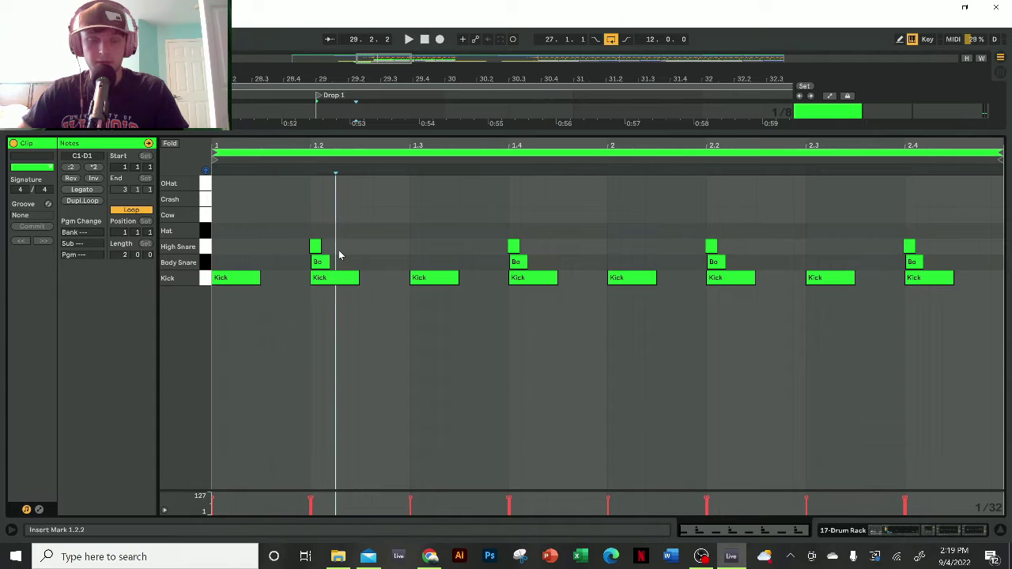
key(space)
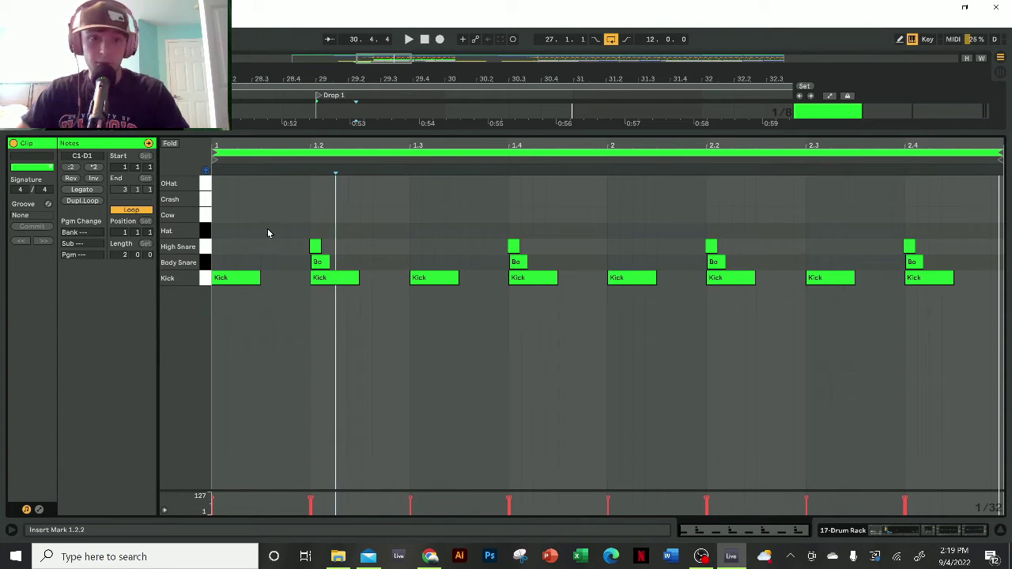
- Add a Hat at 1.1.3 and duplicate it across every off-beat of both bars
double_click(266, 229)
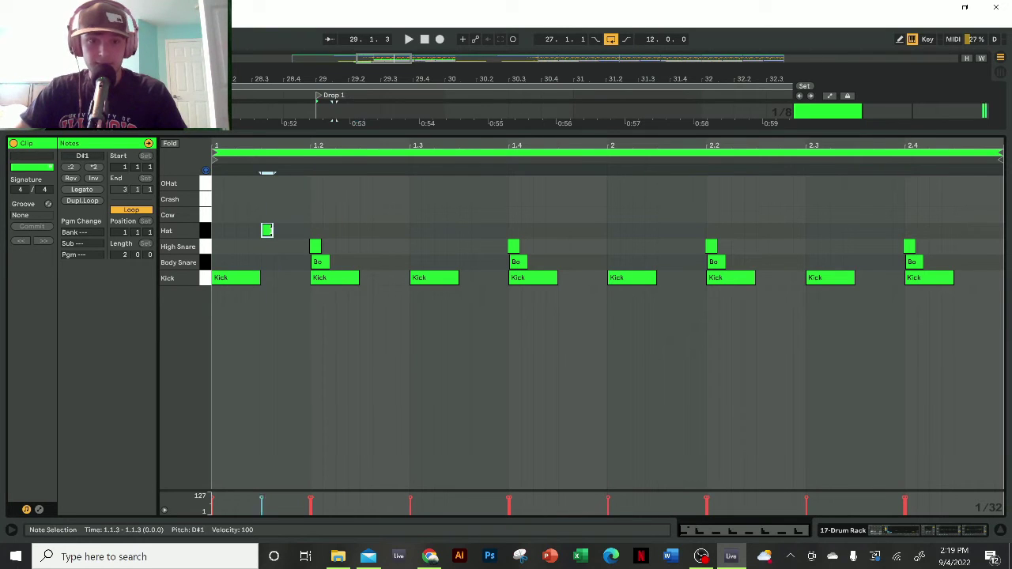
click(310, 231)
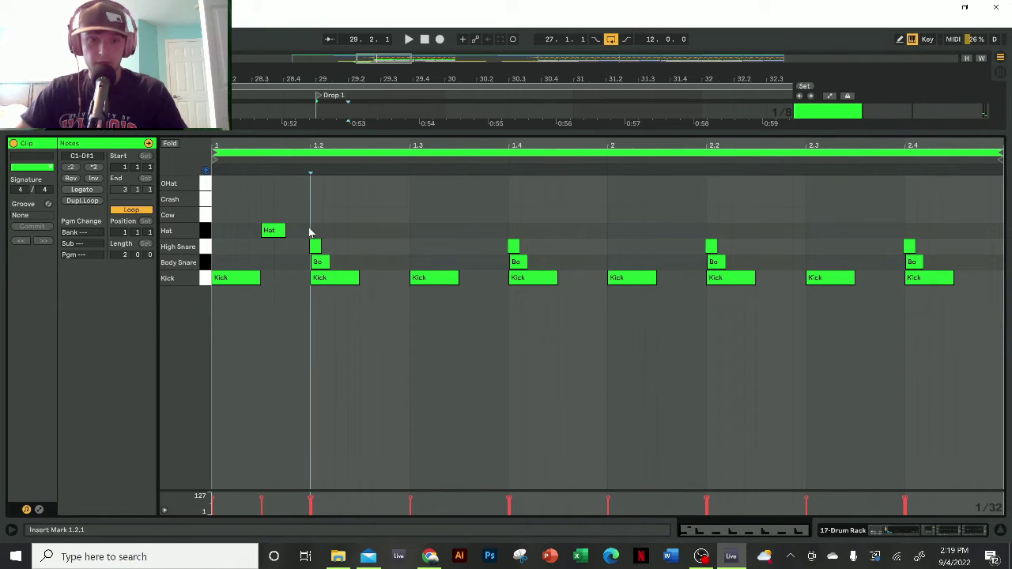
click(274, 230)
key(ctrl+d)
key(ctrl+d)
key(ctrl+d)
key(ctrl+d)
key(ctrl+d)
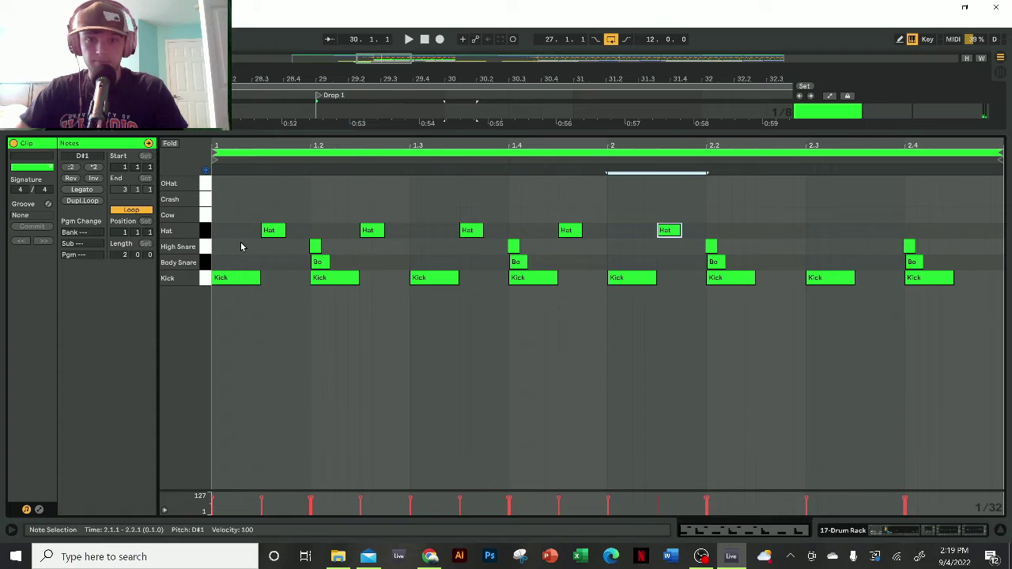
key(ctrl+d)
key(ctrl+d)
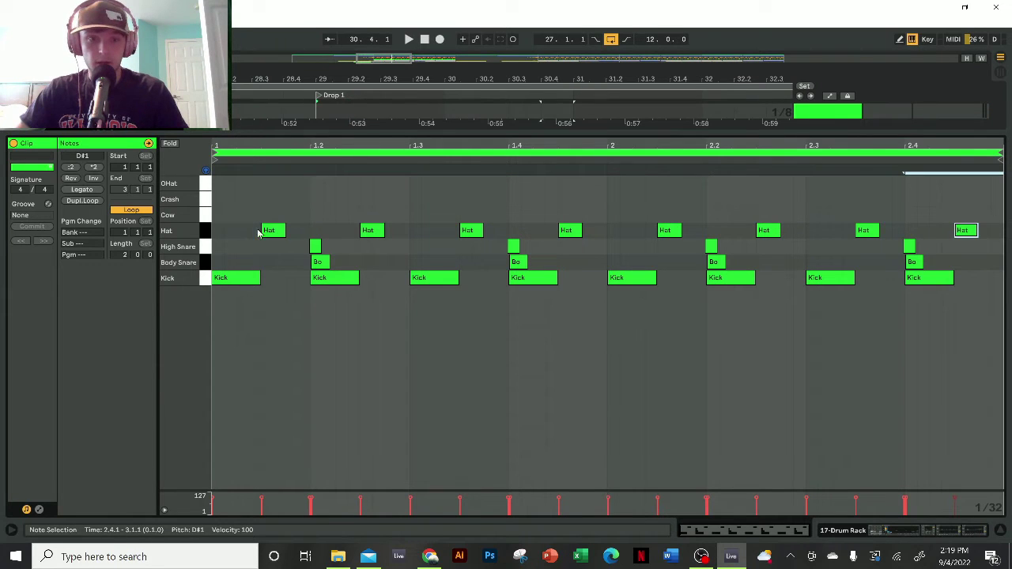
click(248, 231)
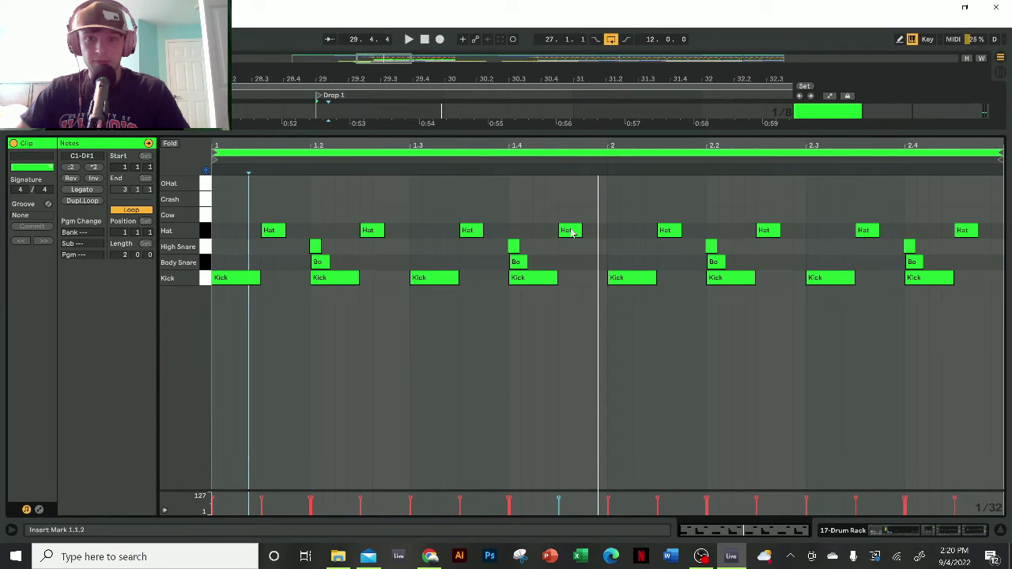
- Replace the Hats at 1.4.3 and 2.4.3 with OHat notes and play the pattern
click(569, 231)
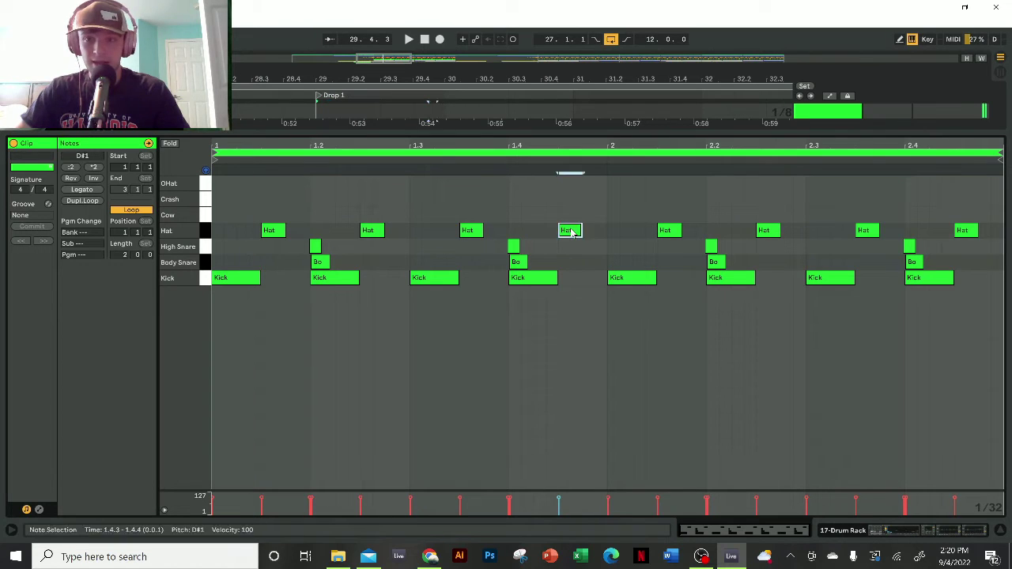
key(Delete)
click(965, 233)
key(Delete)
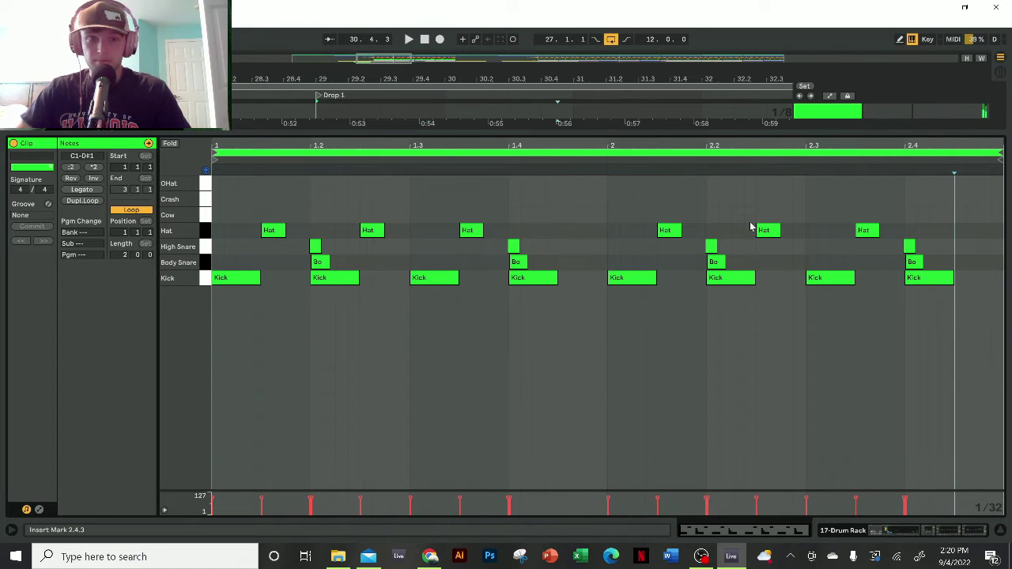
double_click(565, 183)
mouse_move(571, 182)
mouse_down()
mouse_move(607, 183)
mouse_move(533, 190)
mouse_move(212, 175)
mouse_up()
key(ctrl+d)
click(515, 219)
key(space)
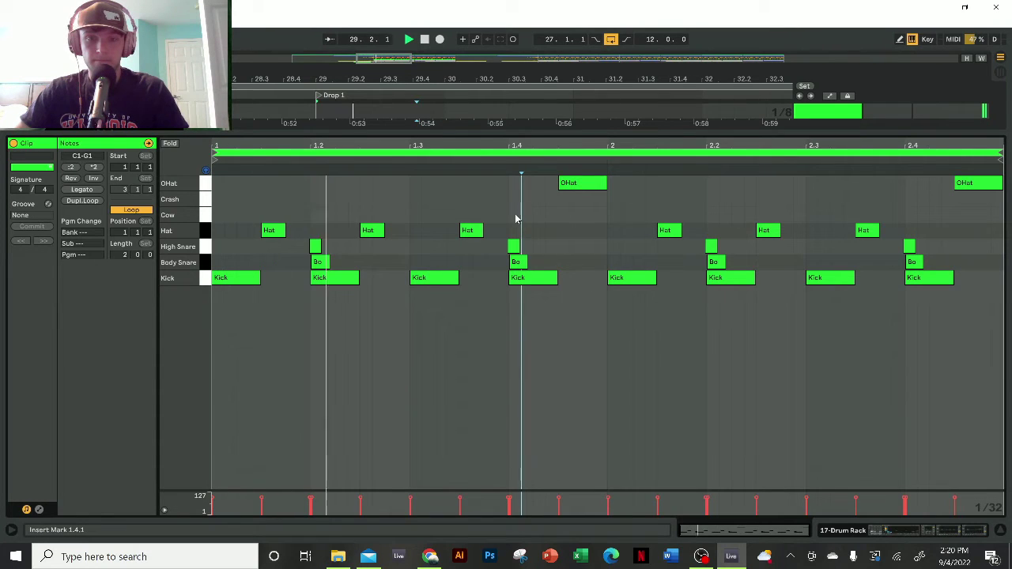
key(space)
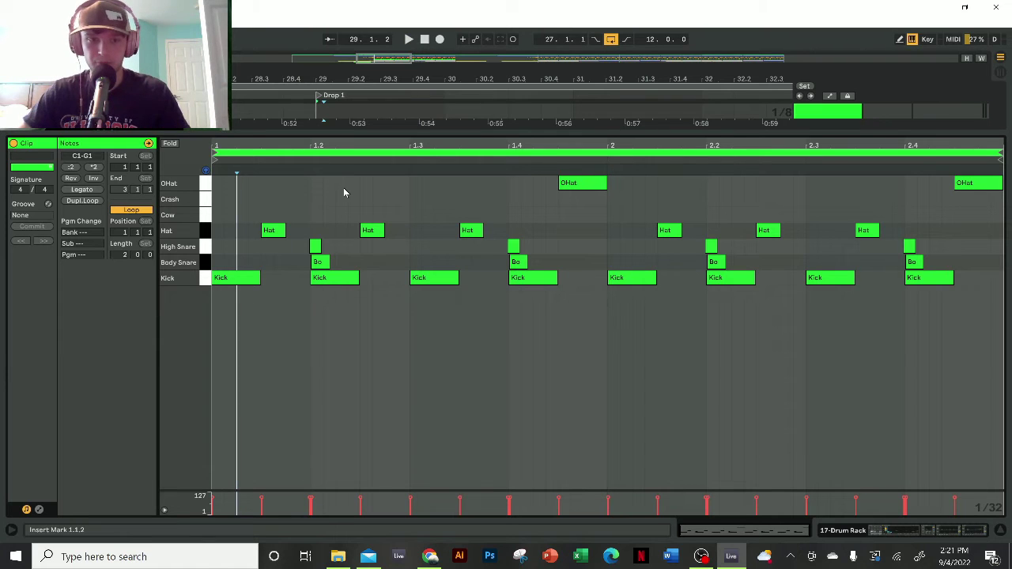
- Add Cow notes near 1.1.2, 1.2.4 and 1.3, then copy them into bar 2
double_click(243, 216)
double_click(390, 218)
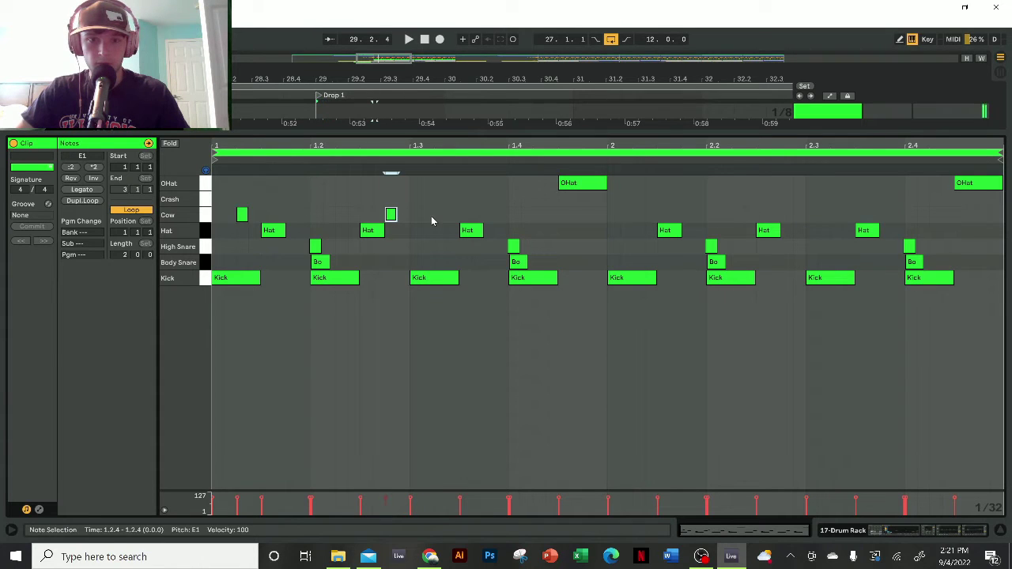
double_click(442, 216)
drag(608, 214, 319, 215)
drag(243, 218, 236, 216)
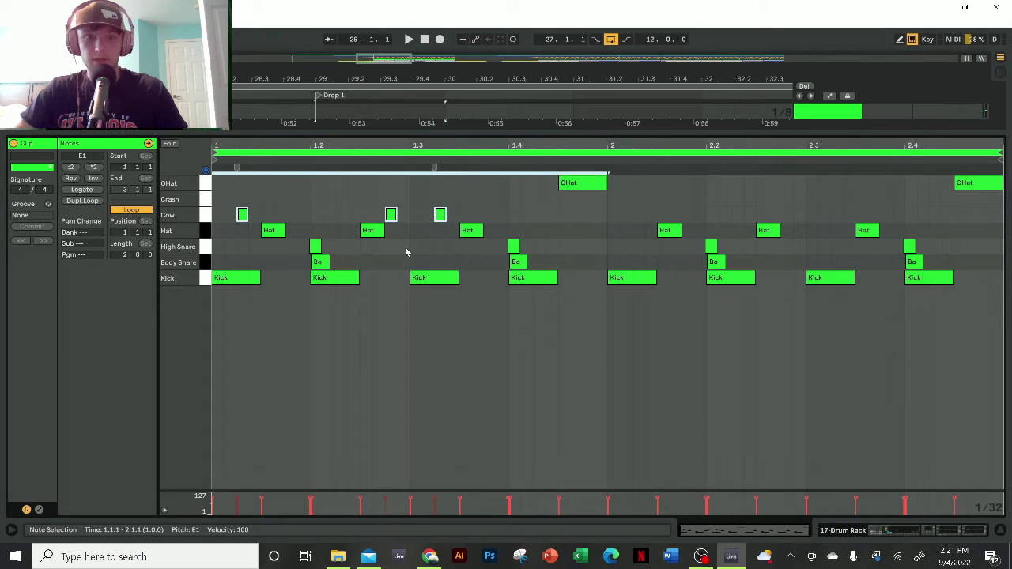
key(ctrl+d)
click(571, 261)
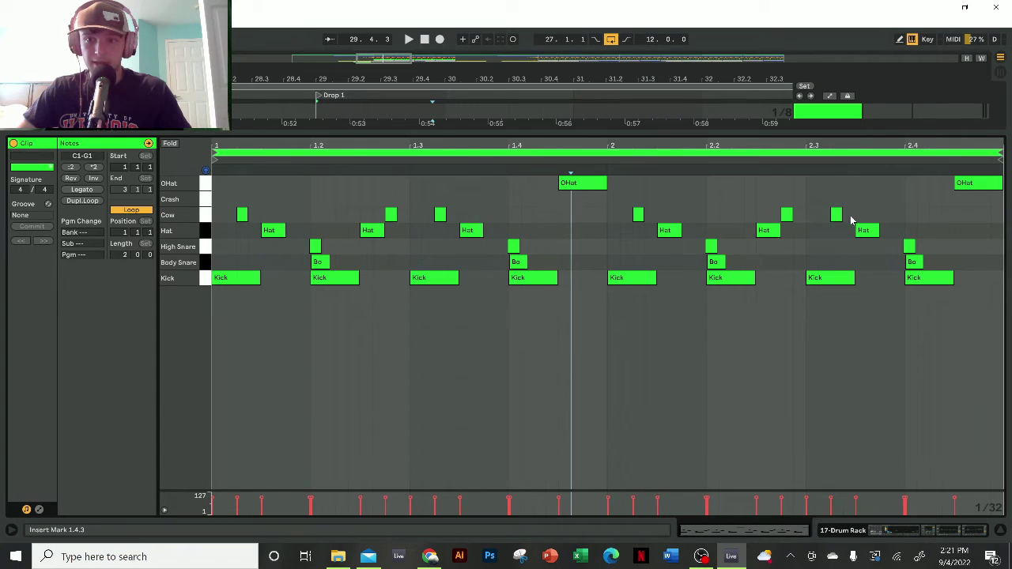
- Move the bar-2 Cow note from 2.3.2 to 2.3.3, zoom out and play
ctrl+scroll(851, 220, up, 3)
drag(823, 216, 843, 226)
ctrl+scroll(886, 240, up, 3)
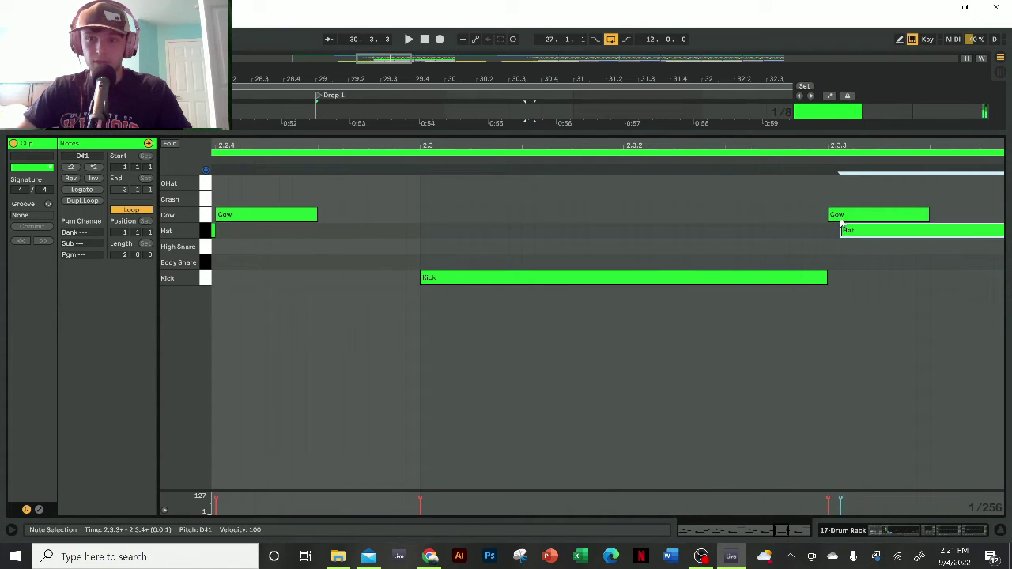
click(770, 231)
key(minus)
key(minus)
key(minus)
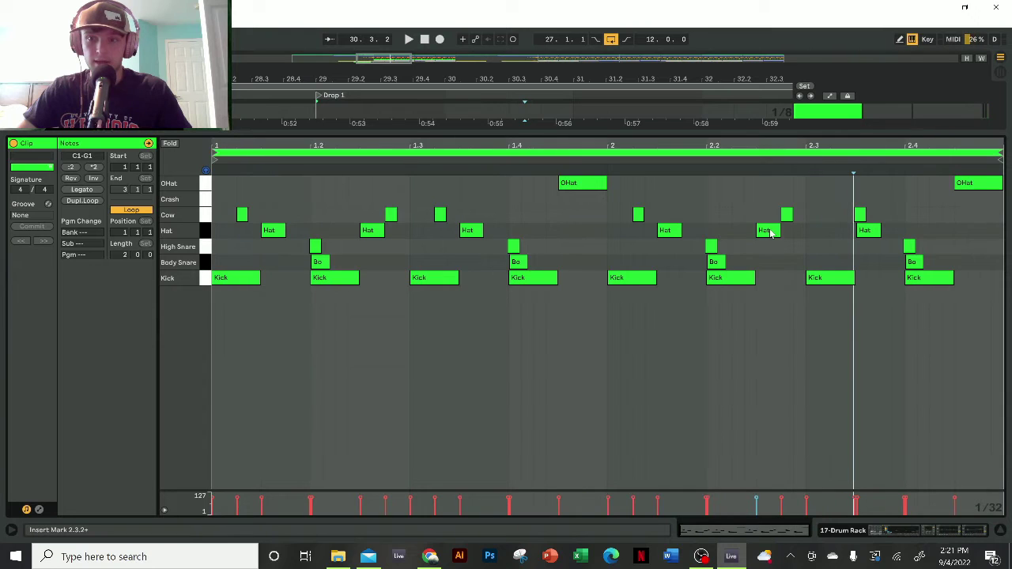
key(space)
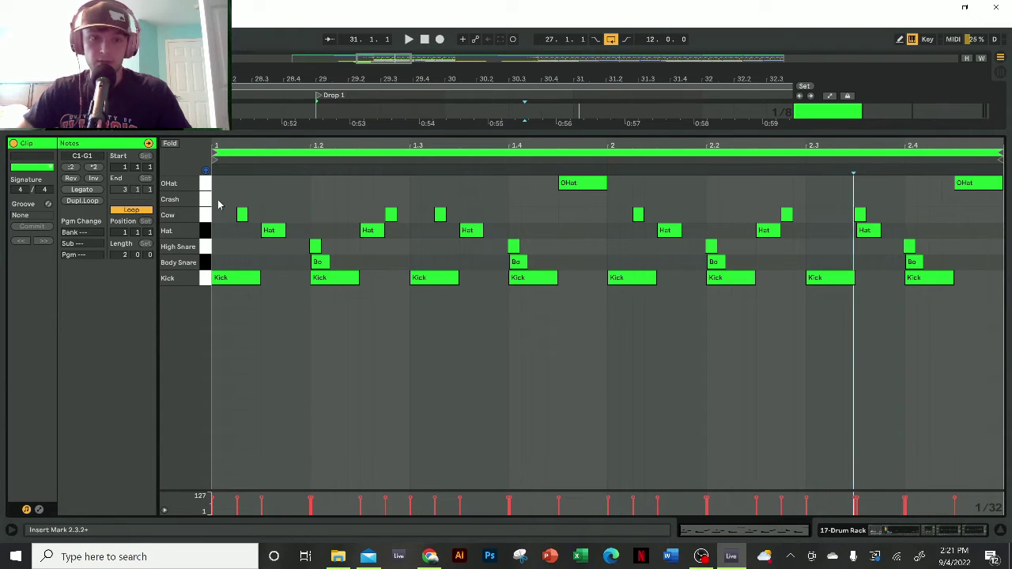
- Add a one-beat Crash note at 1.1.1, play it back, and enlarge the arrangement
double_click(219, 204)
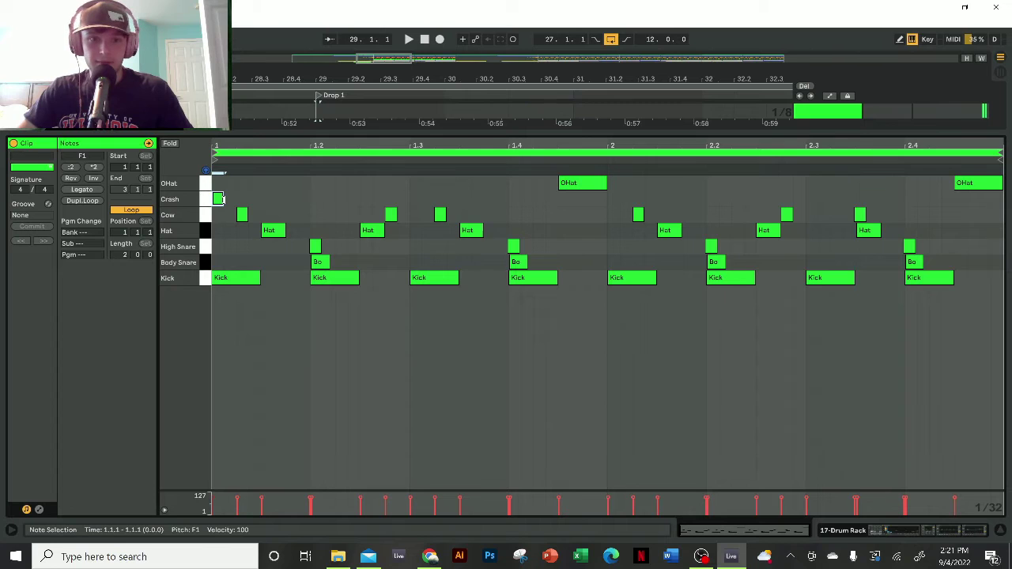
drag(234, 200, 306, 200)
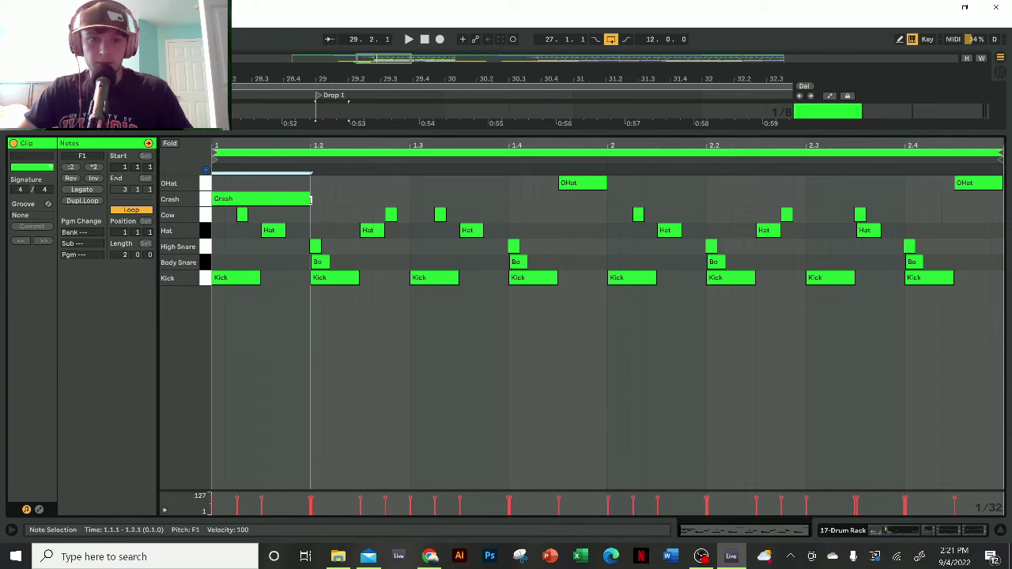
click(336, 202)
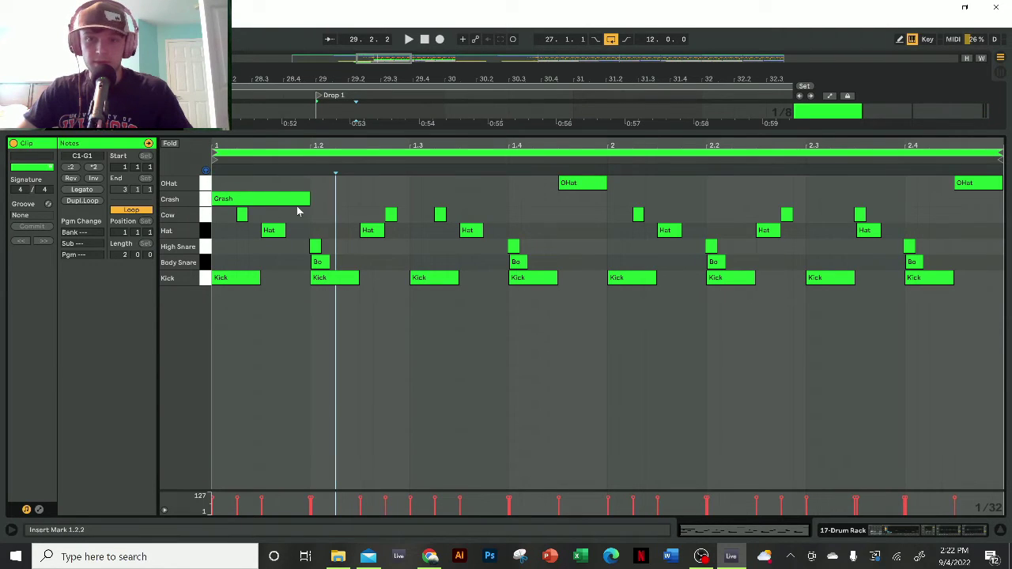
key(space)
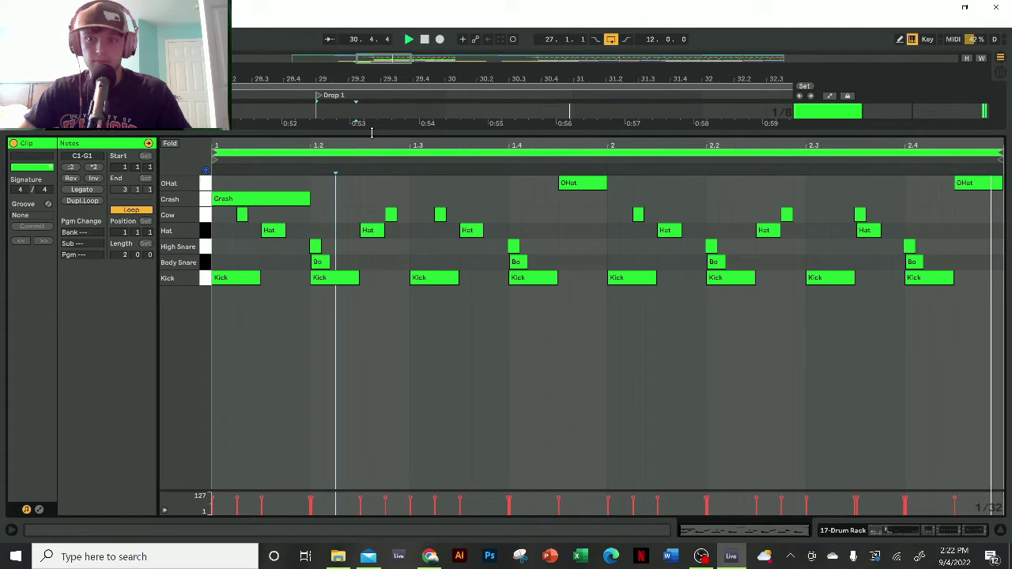
key(space)
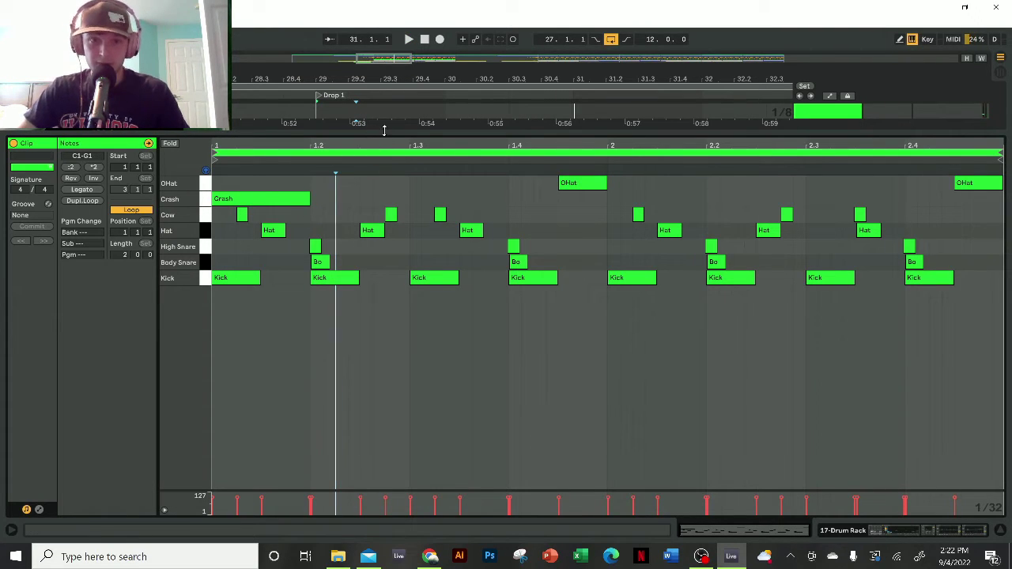
drag(384, 129, 418, 416)
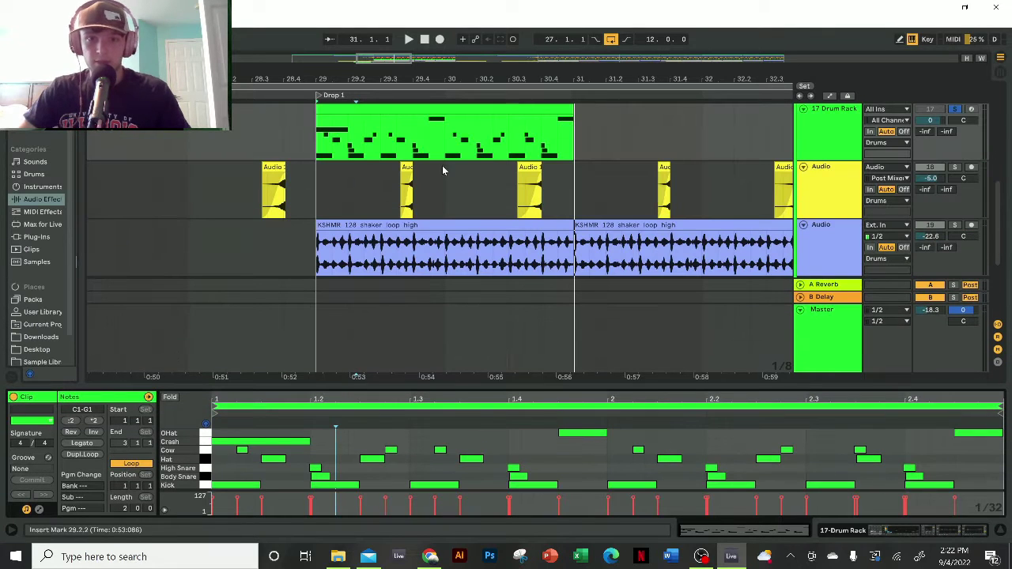
- Adjust the time selection, zoom out to the drop and play from bar 29
scroll(415, 186, up, 3)
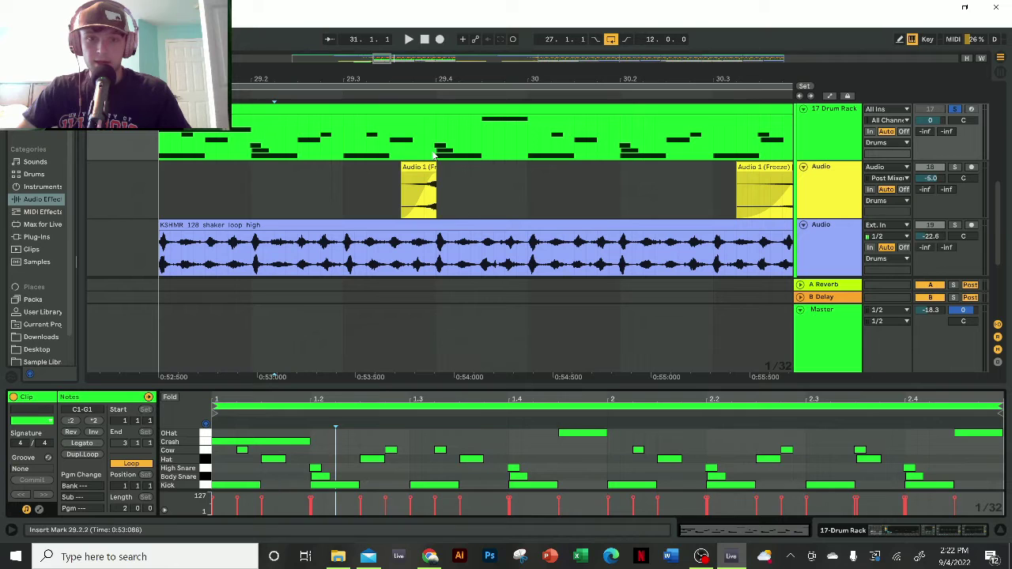
click(427, 151)
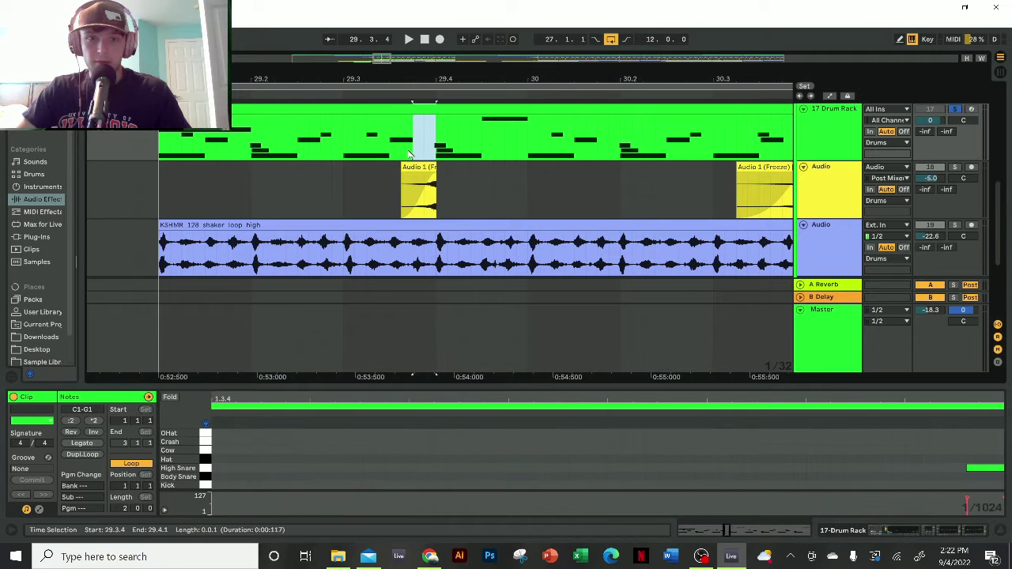
click(451, 151)
drag(465, 152, 480, 153)
click(439, 189)
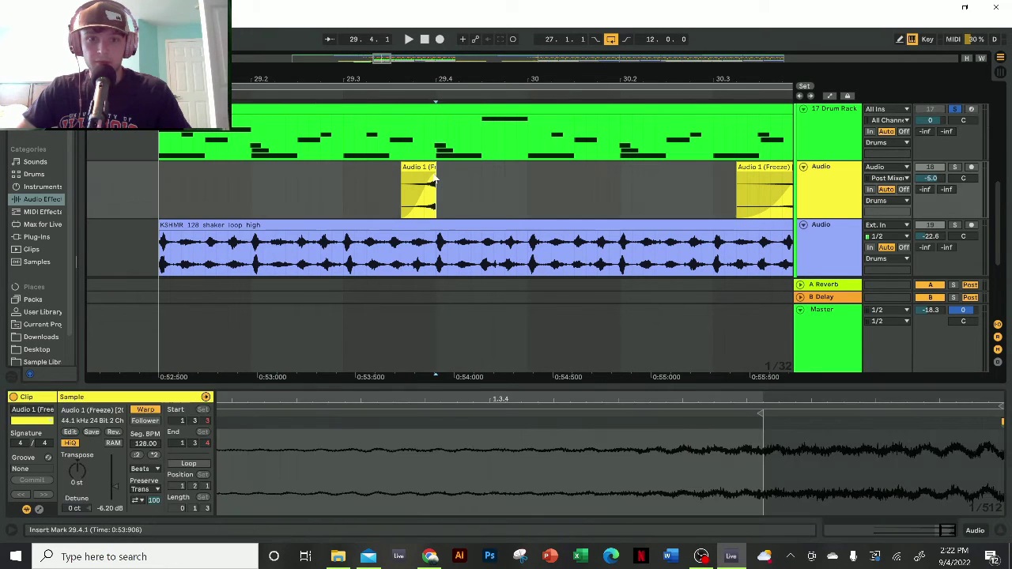
key(minus)
key(space)
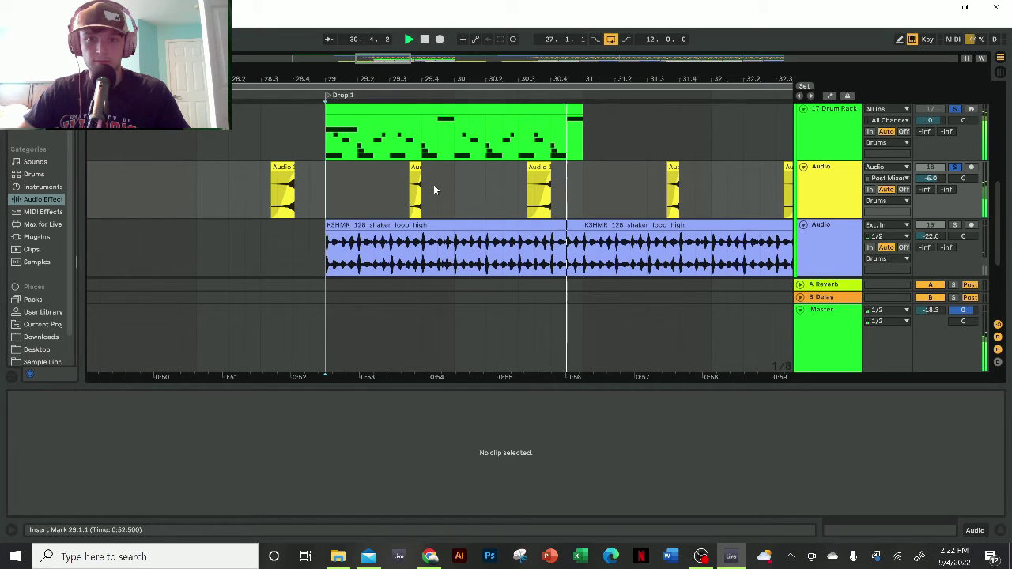
- Solo the shaker loop track and show its effect devices
scroll(433, 184, down, 2)
click(954, 208)
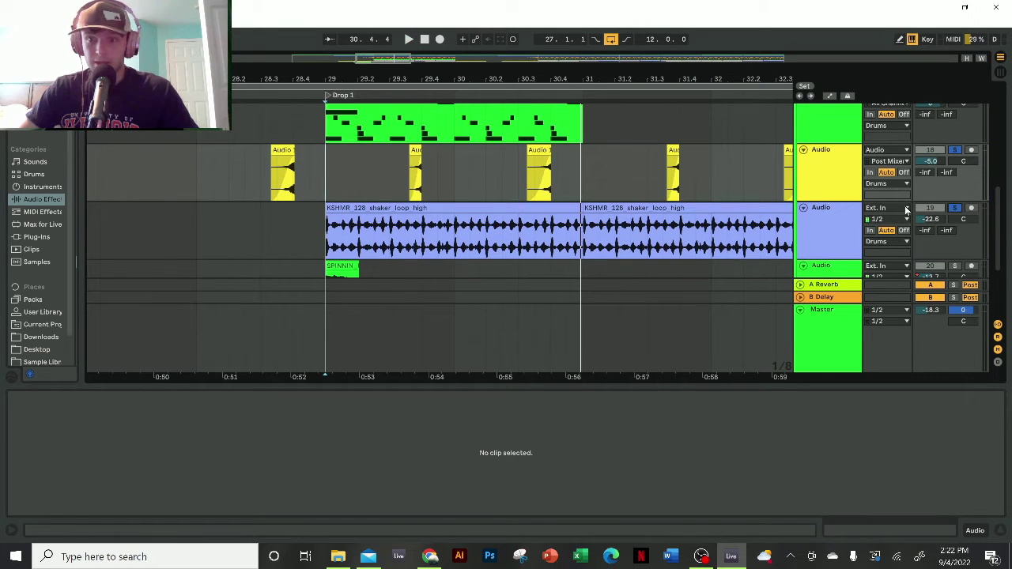
click(833, 222)
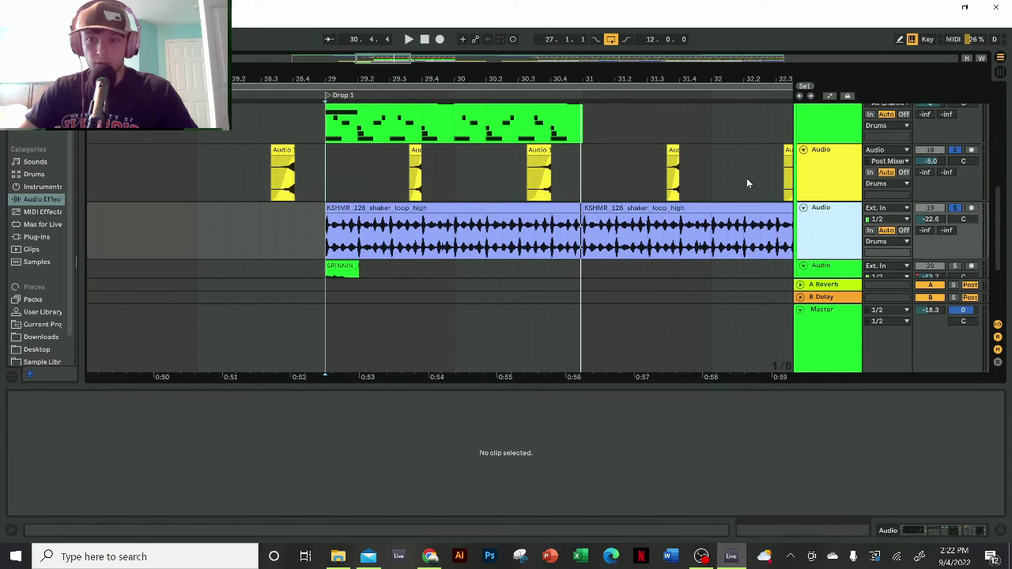
click(941, 532)
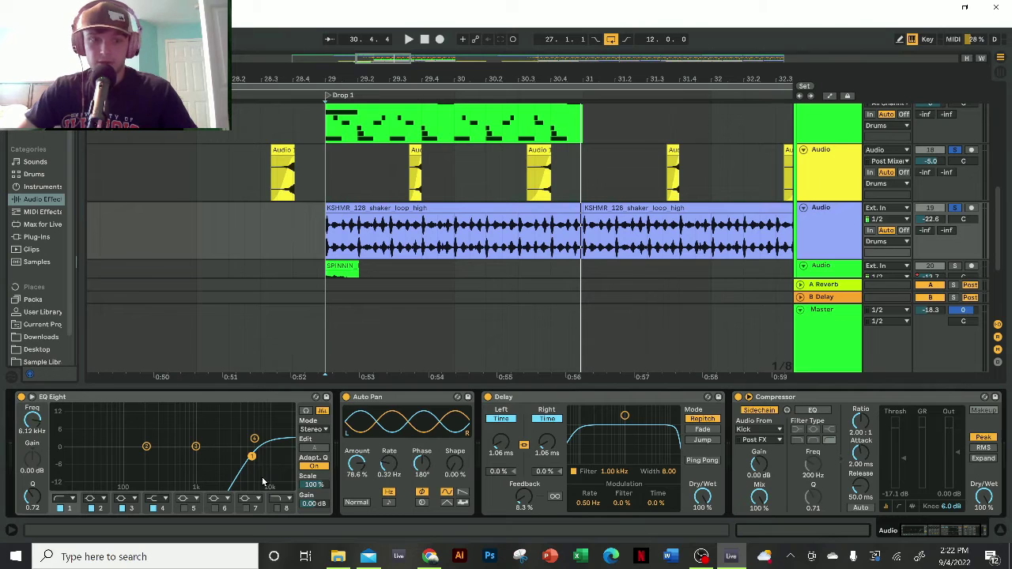
- Inspect Auto Pan, Delay and Compressor, then loop the bar 29–31 shaker clip and play
click(393, 397)
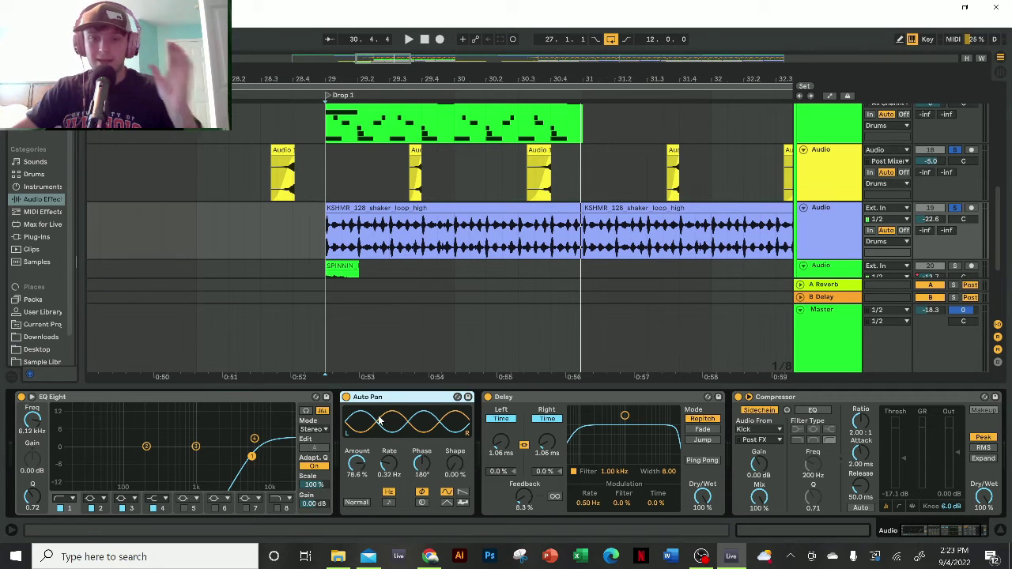
click(526, 397)
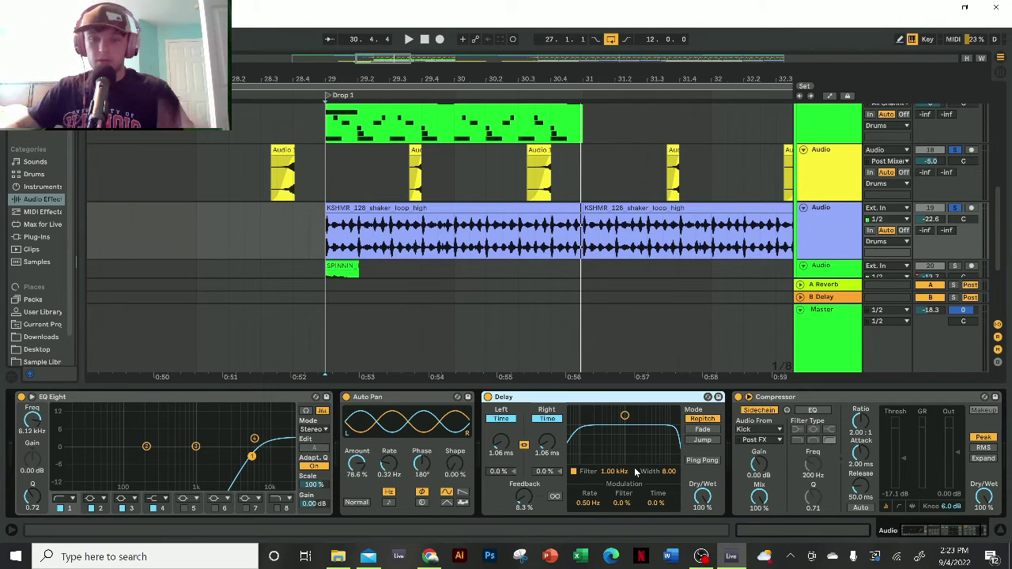
click(834, 394)
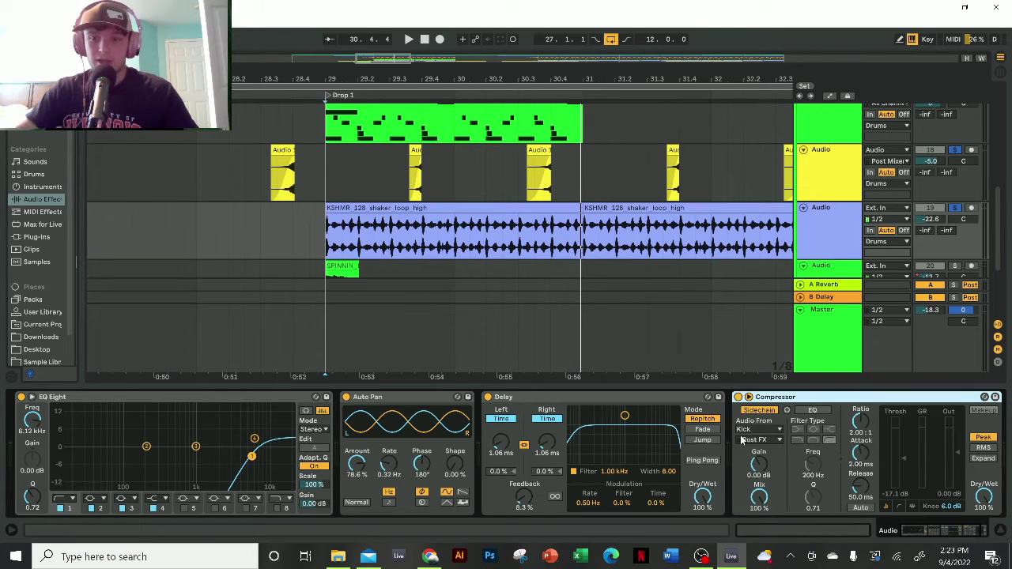
click(464, 207)
key(ctrl+l)
key(space)
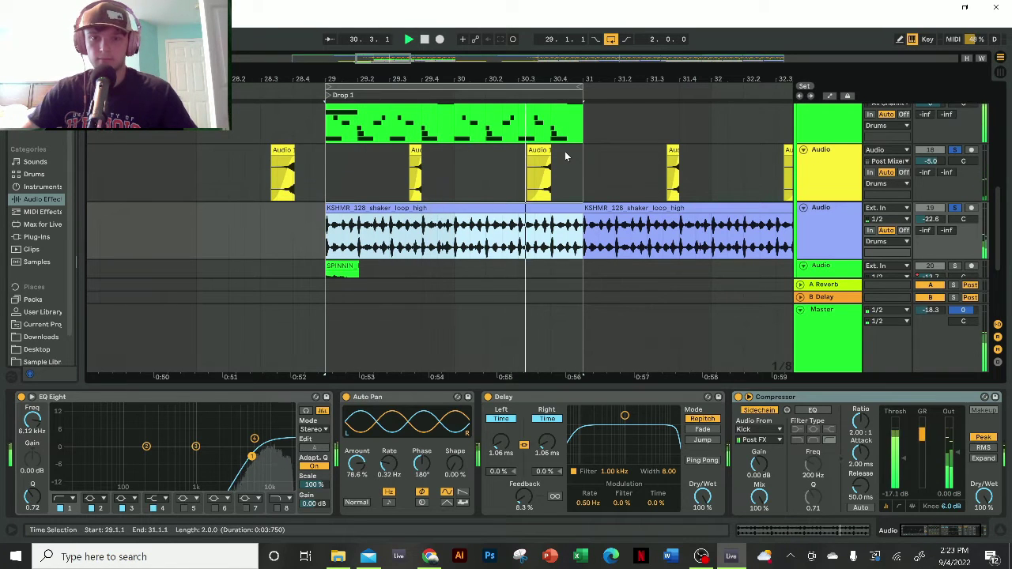
- Stop the shaker loop and select the Drum Rack track at bar 31
key(space)
scroll(586, 173, up, 3)
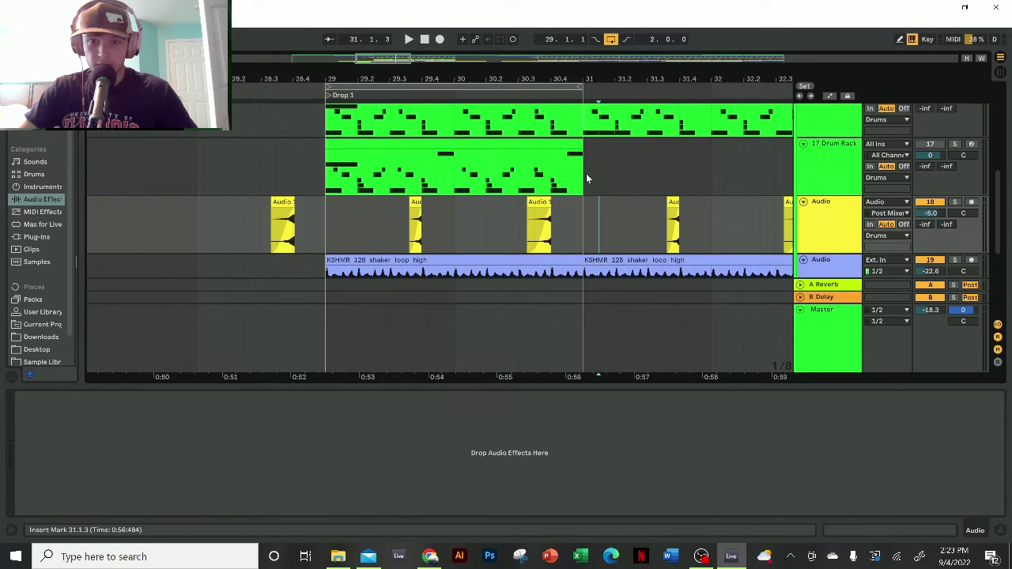
click(586, 173)
scroll(720, 251, up, 2)
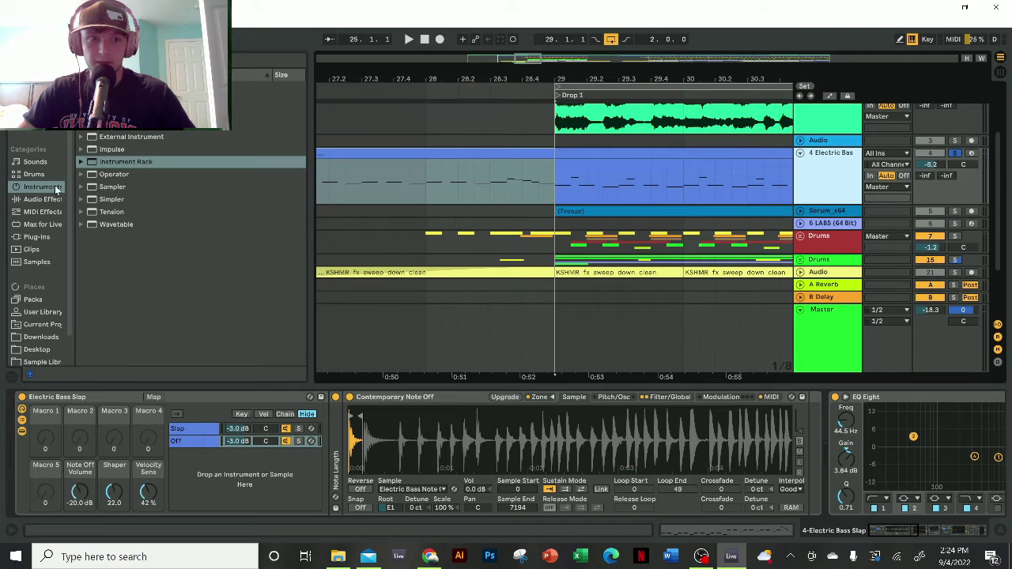
- Browse Instrument Rack > Bass to Electric Bass Slap.adg and open the bass clip's notes
click(81, 162)
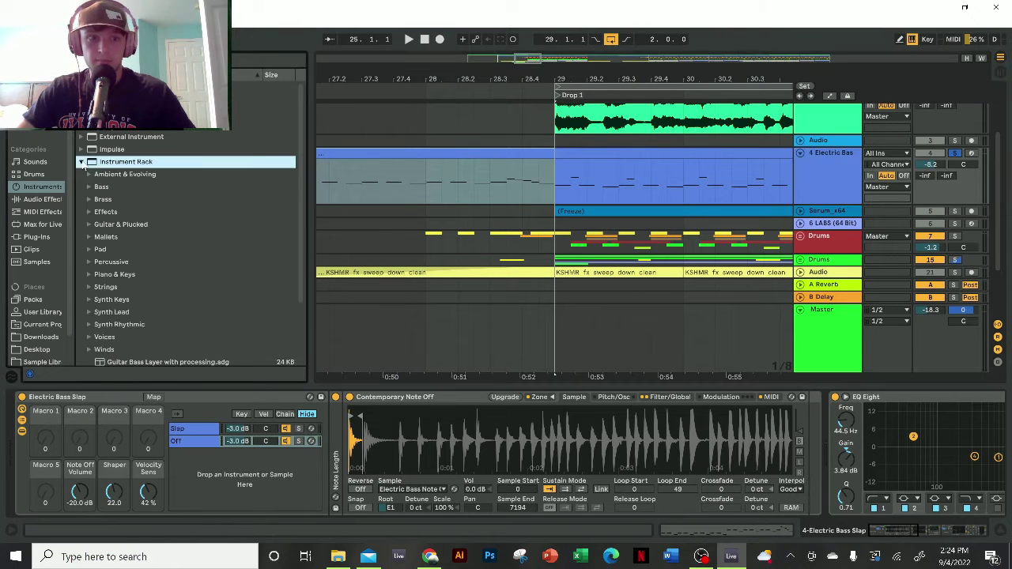
click(89, 188)
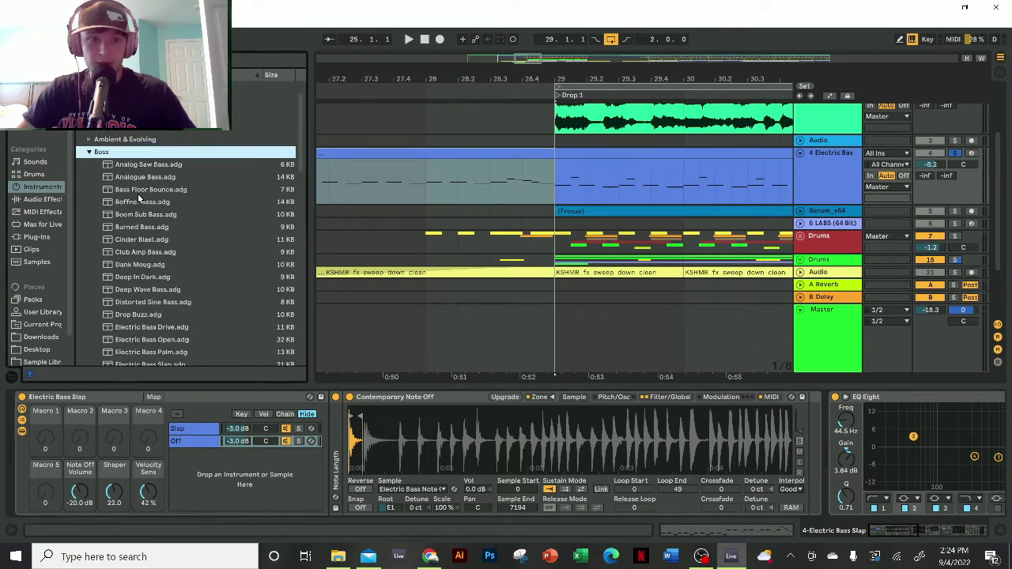
scroll(143, 190, down, 5)
scroll(143, 188, down, 2)
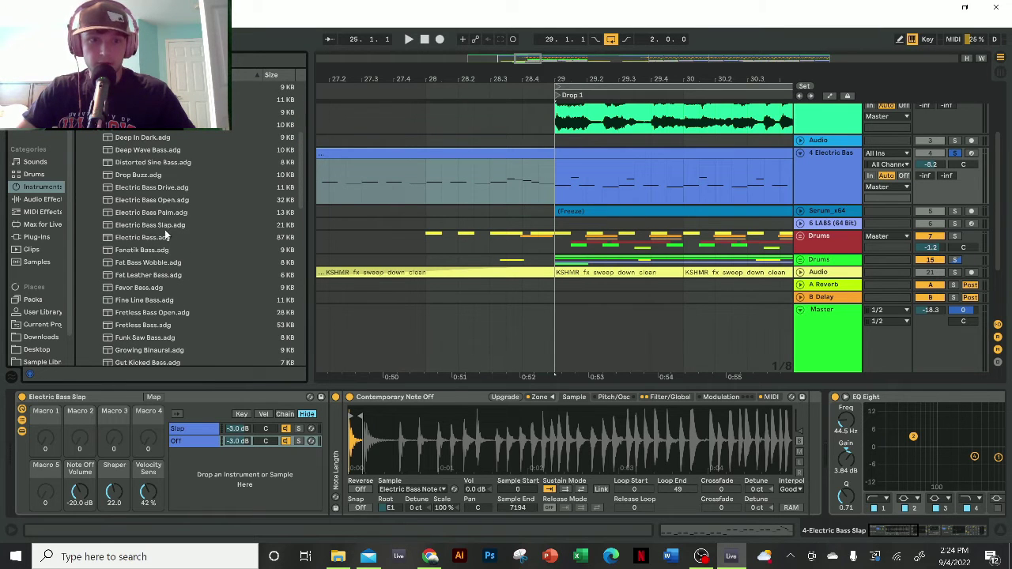
double_click(671, 182)
- Enlarge the bass piano roll and audition the line without its four high A2 and D3 notes
drag(671, 384, 661, 95)
key(minus)
scroll(592, 272, down, 4)
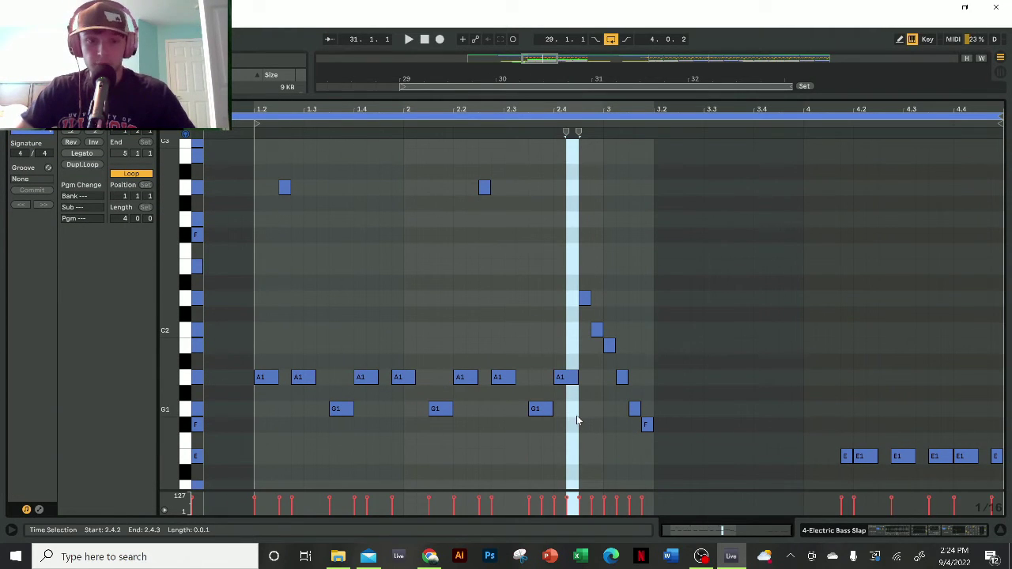
scroll(323, 218, up, 2)
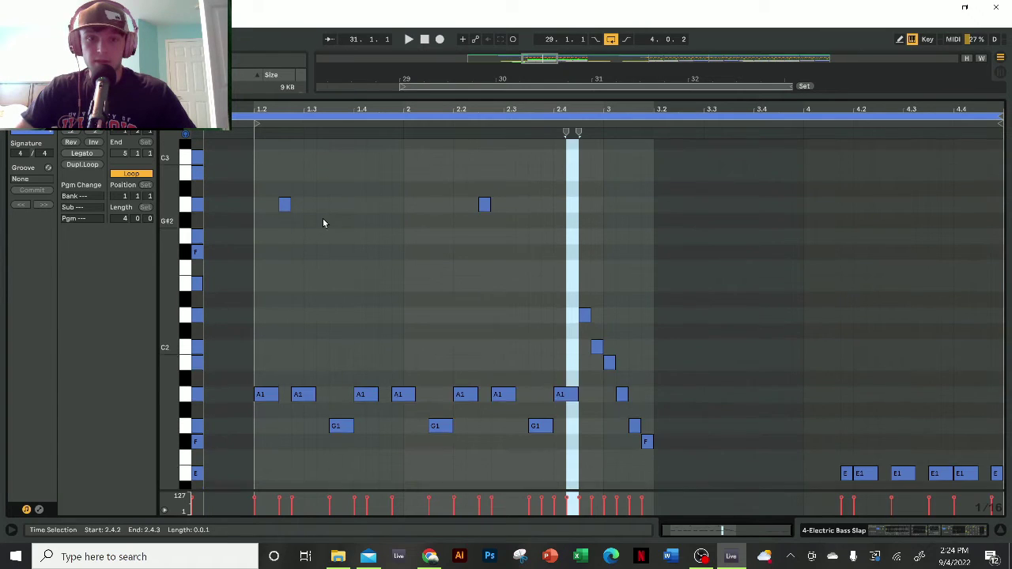
drag(264, 305, 633, 136)
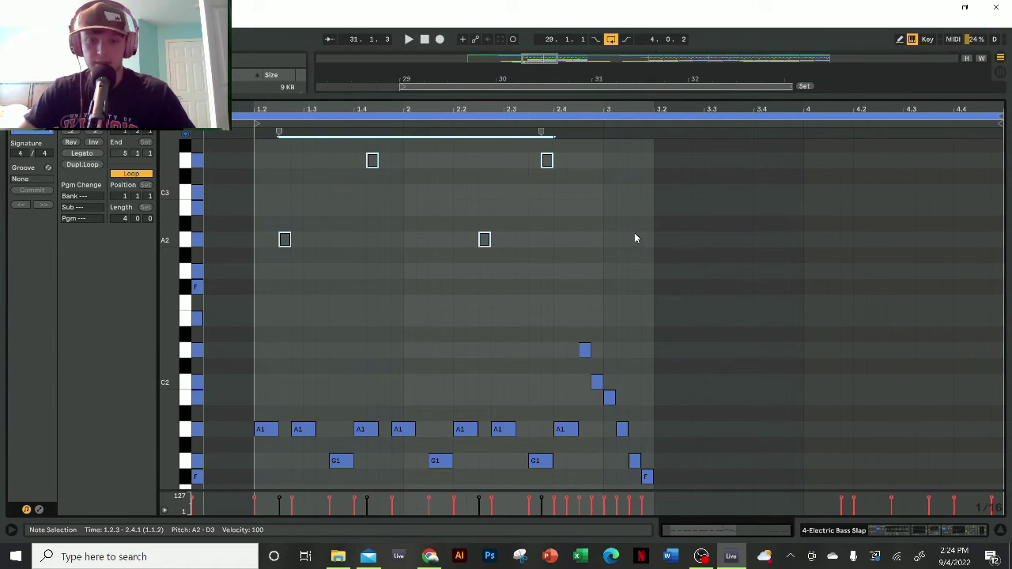
key(space)
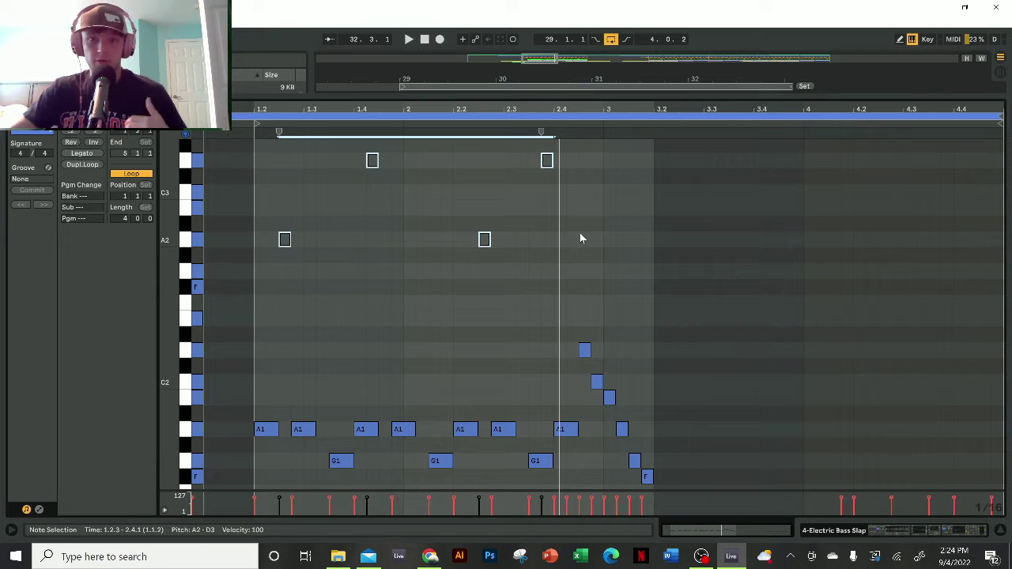
- Reactivate the four high notes and play the full bass line again
drag(568, 273, 254, 136)
key(0)
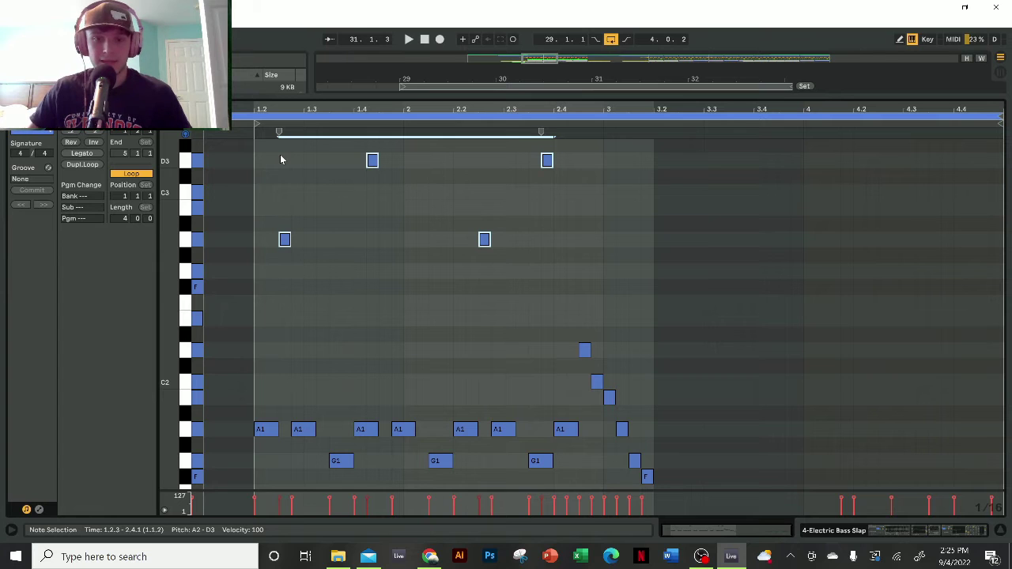
key(space)
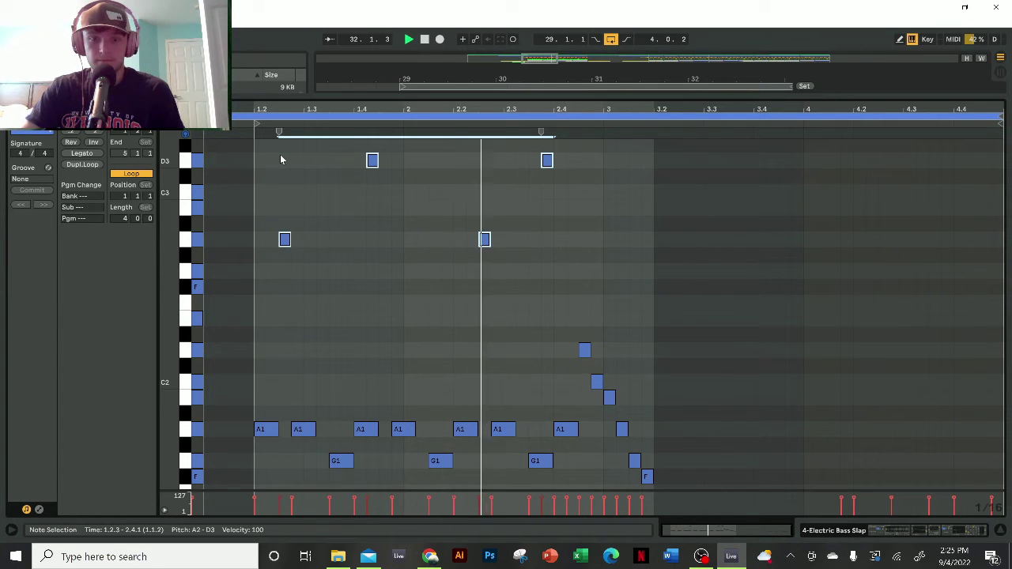
key(space)
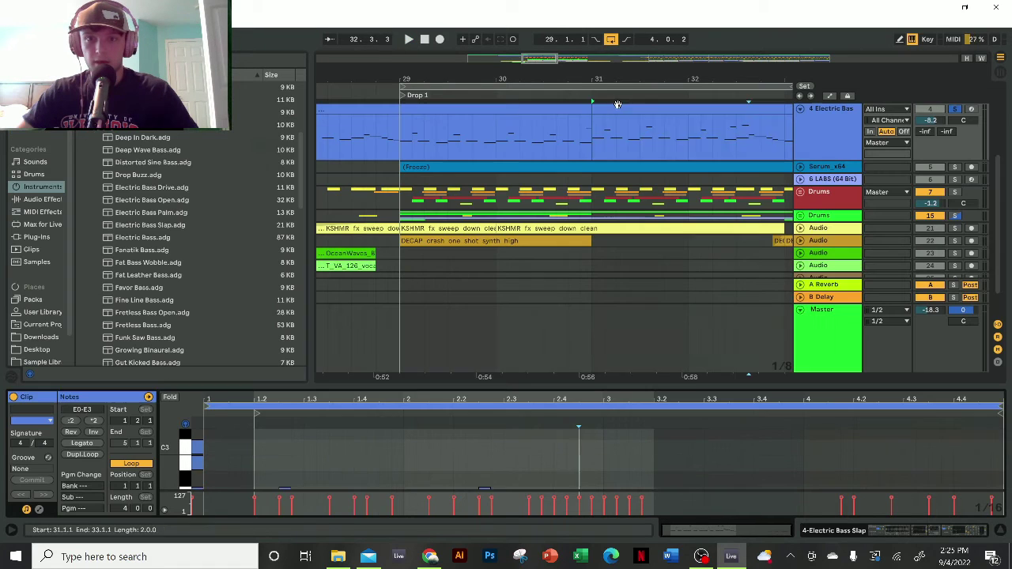
click(571, 110)
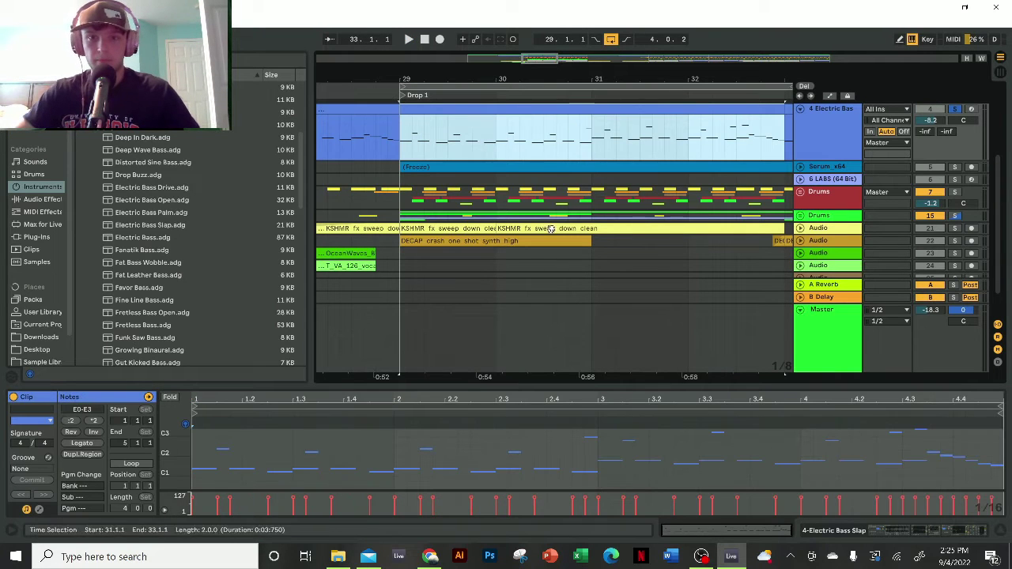
drag(595, 385, 591, 32)
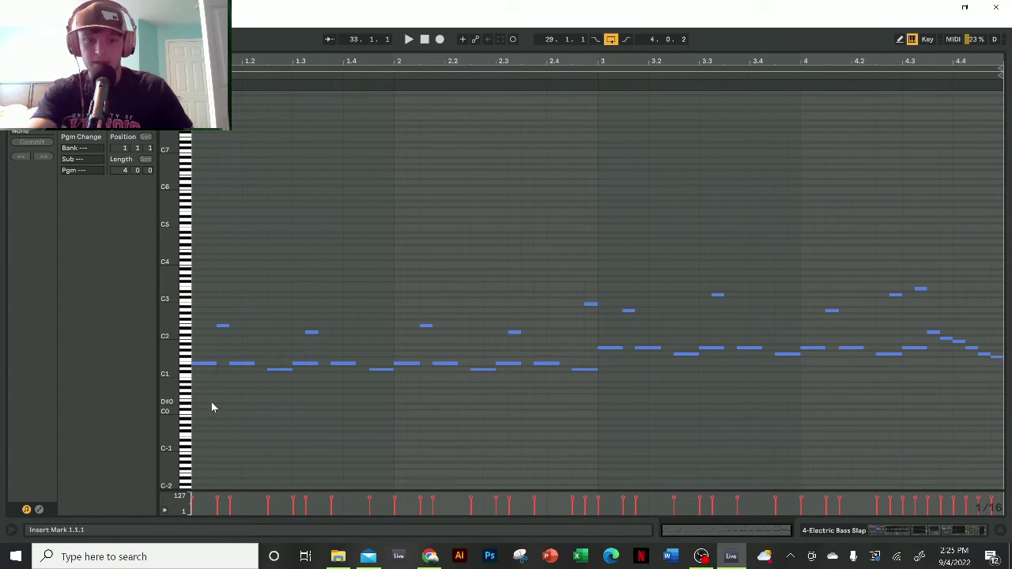
click(200, 366)
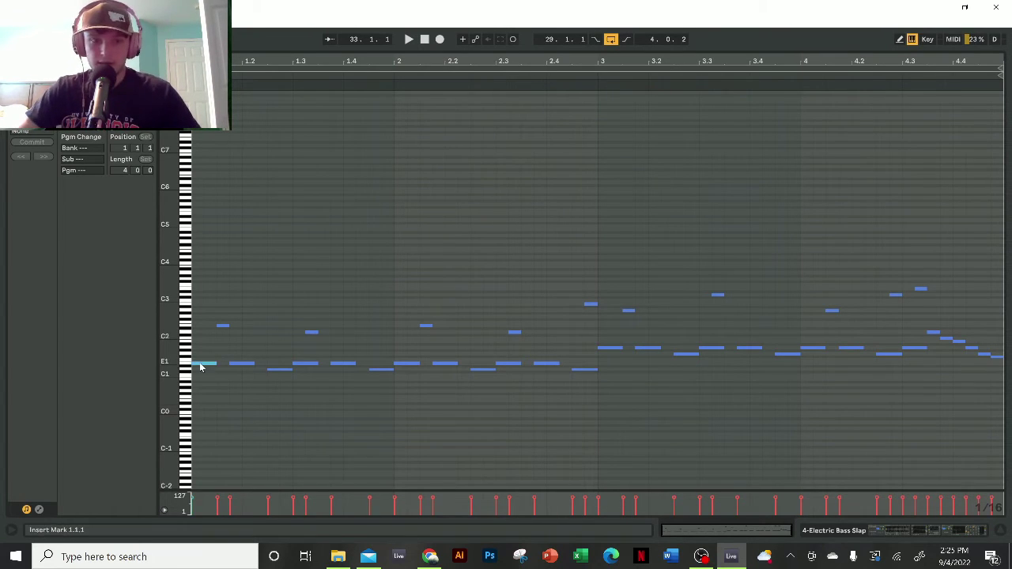
click(201, 363)
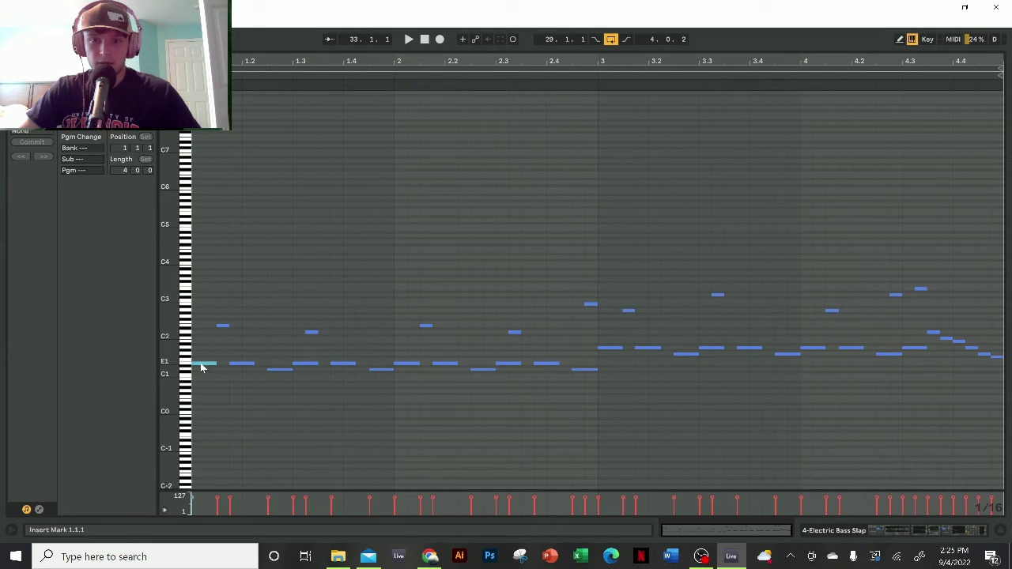
click(601, 386)
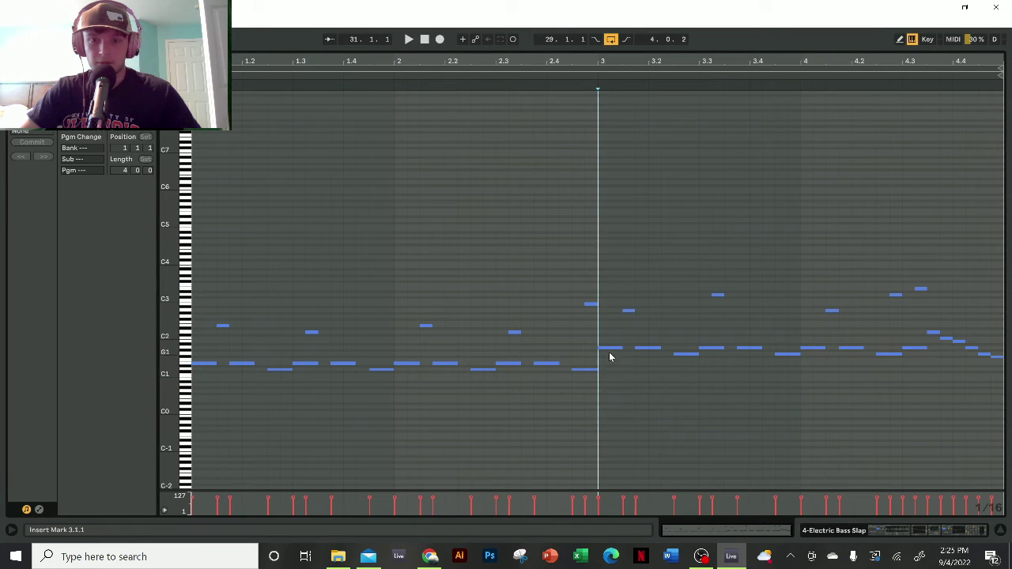
click(611, 348)
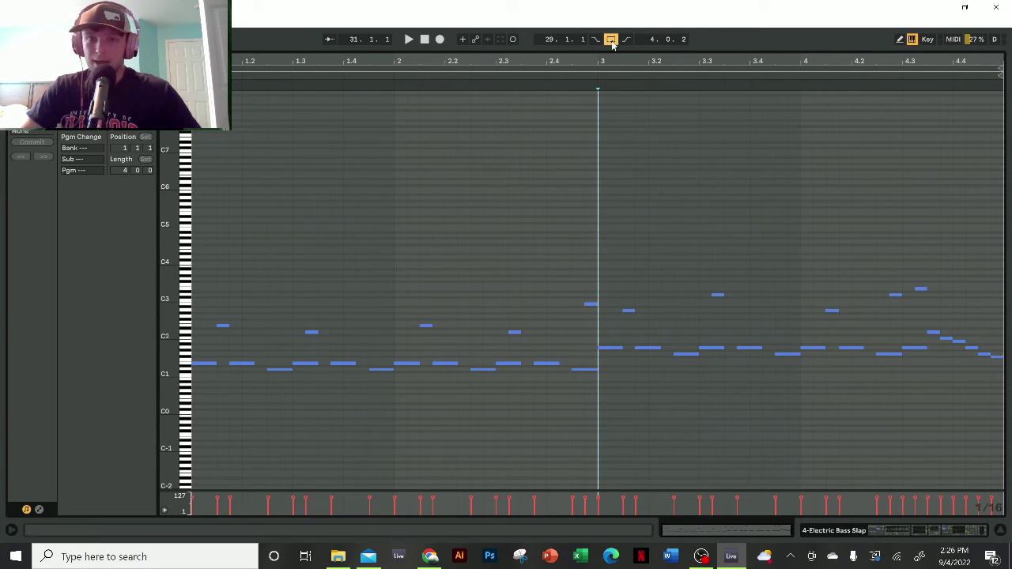
key(ctrl+alt+e)
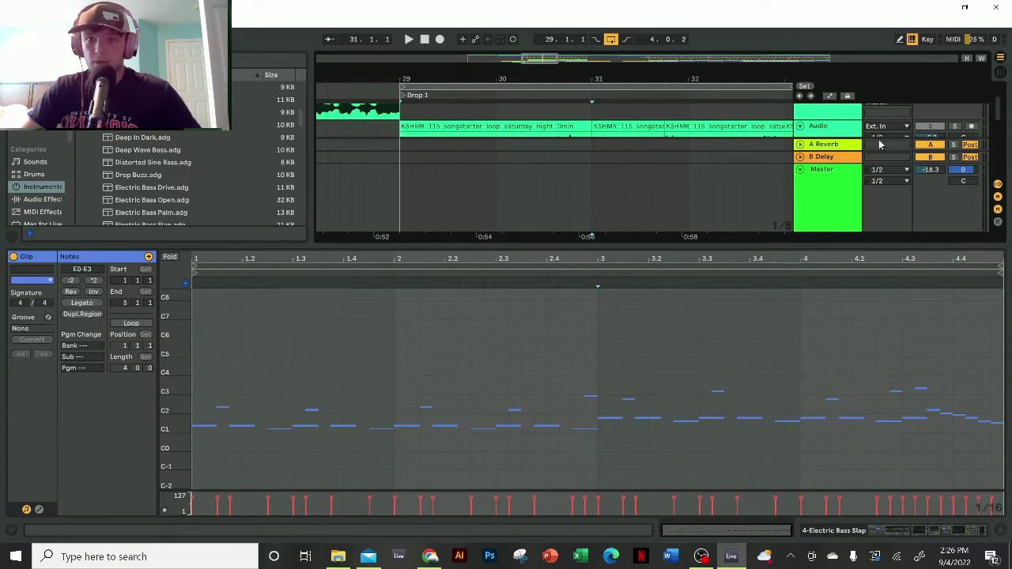
- Play from bar 29 and scroll the slap bass chain to the High Low Split's Kick-sidechained Compressor
drag(597, 248, 597, 270)
key(space)
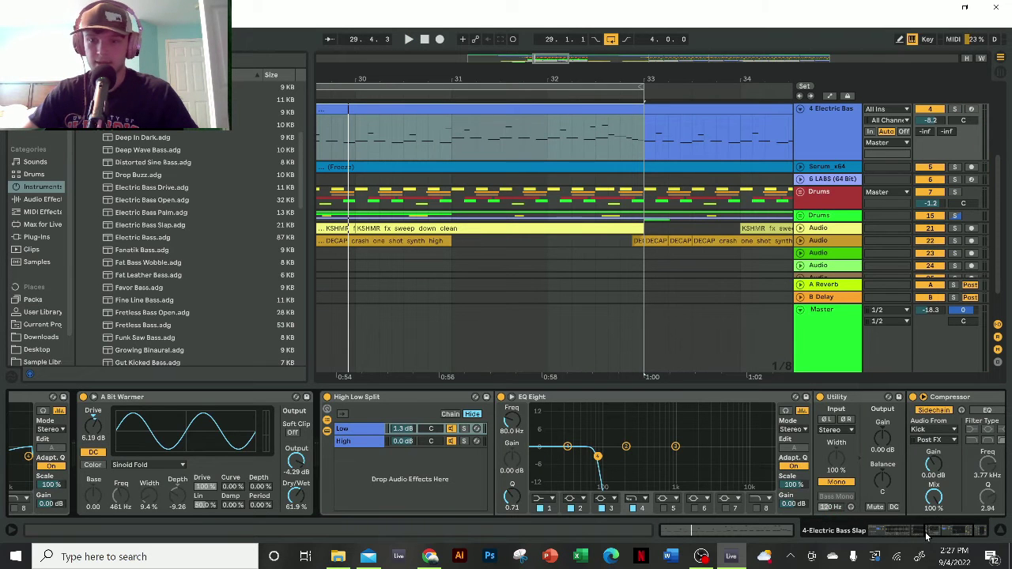
drag(927, 538, 905, 538)
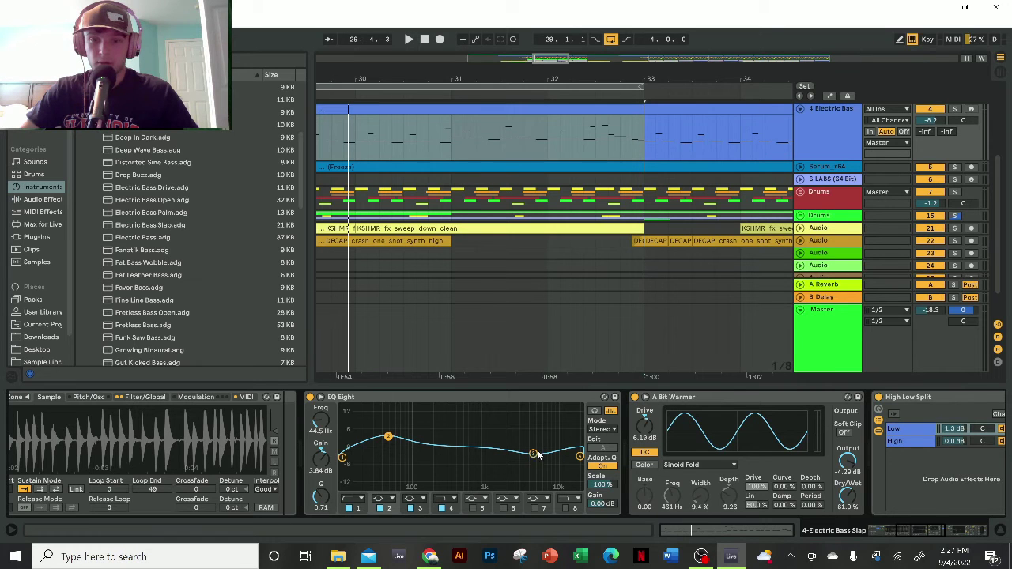
drag(920, 536, 962, 540)
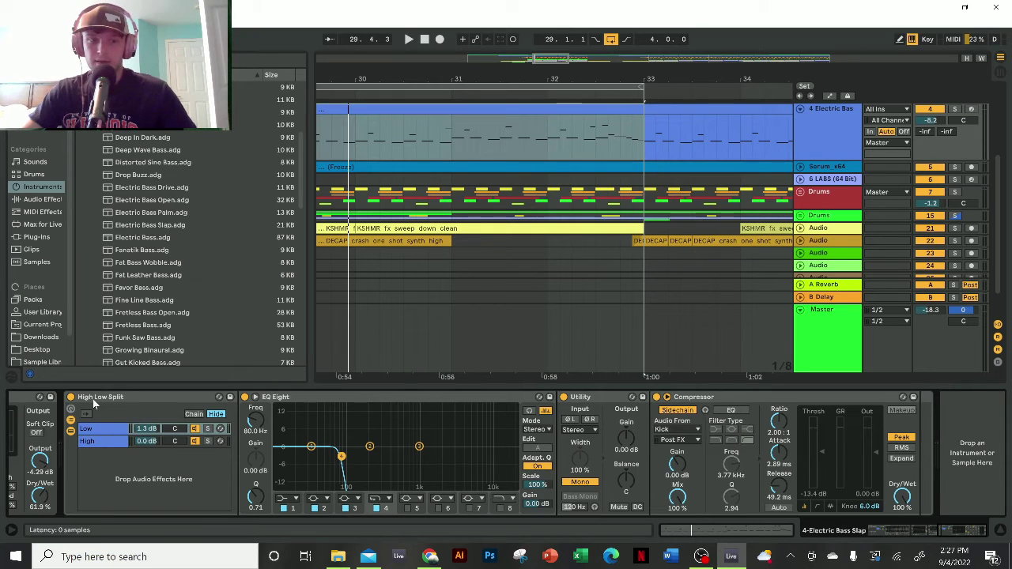
- Toggle between the split's Low and High chains comparing EQ Eight, Utility and Compressor, ending on High
click(100, 428)
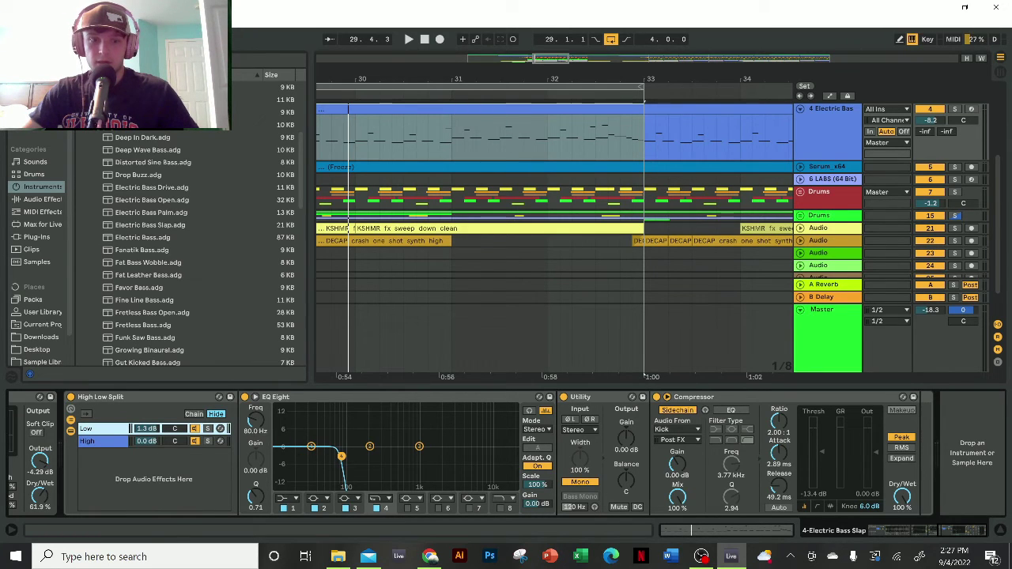
click(92, 444)
click(91, 443)
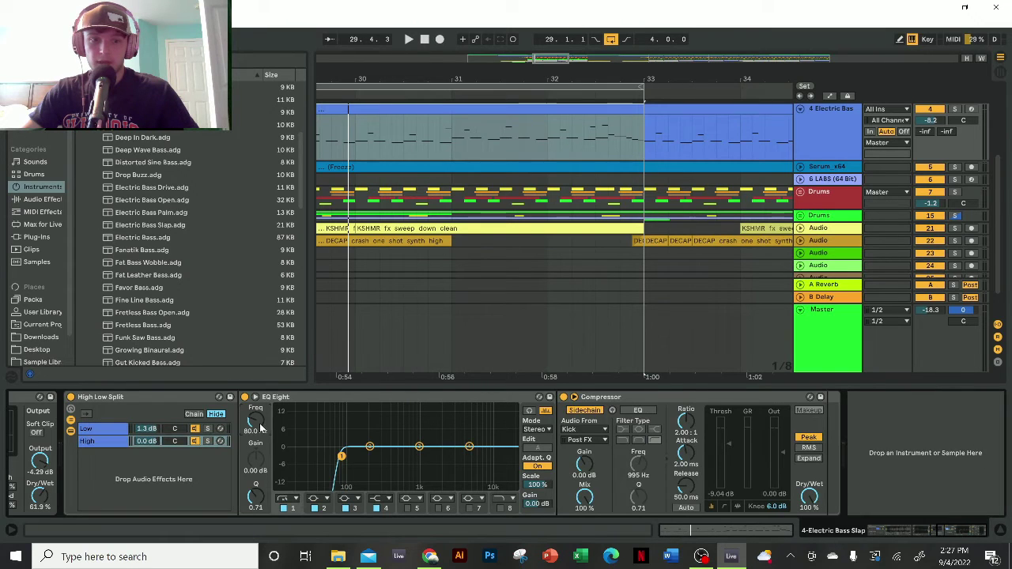
click(103, 431)
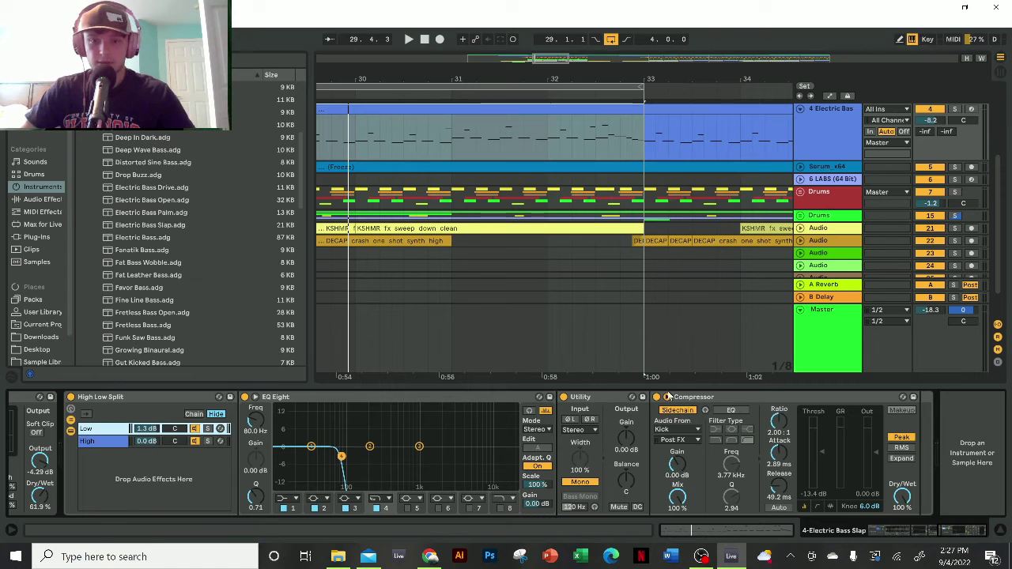
click(709, 399)
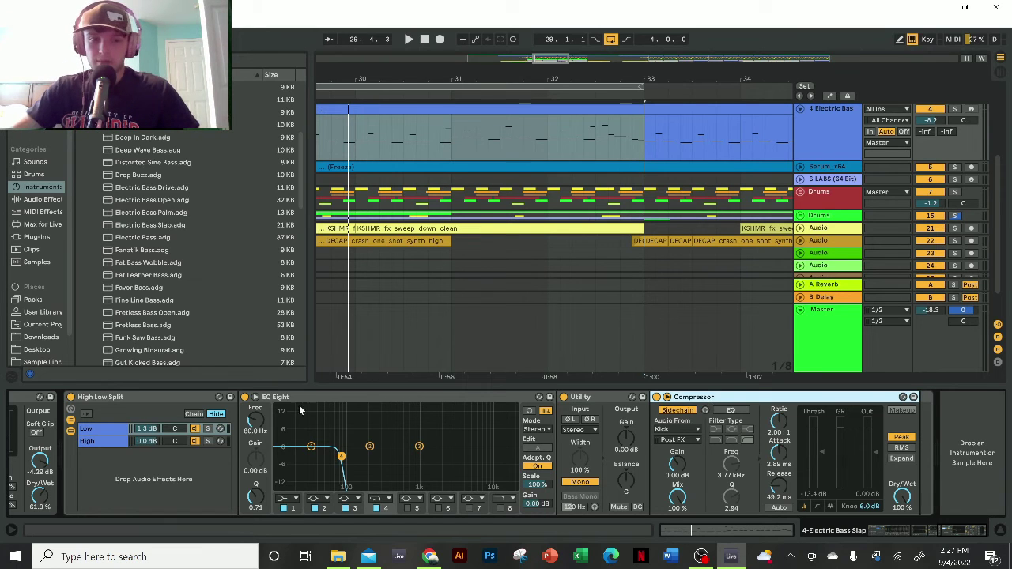
click(95, 434)
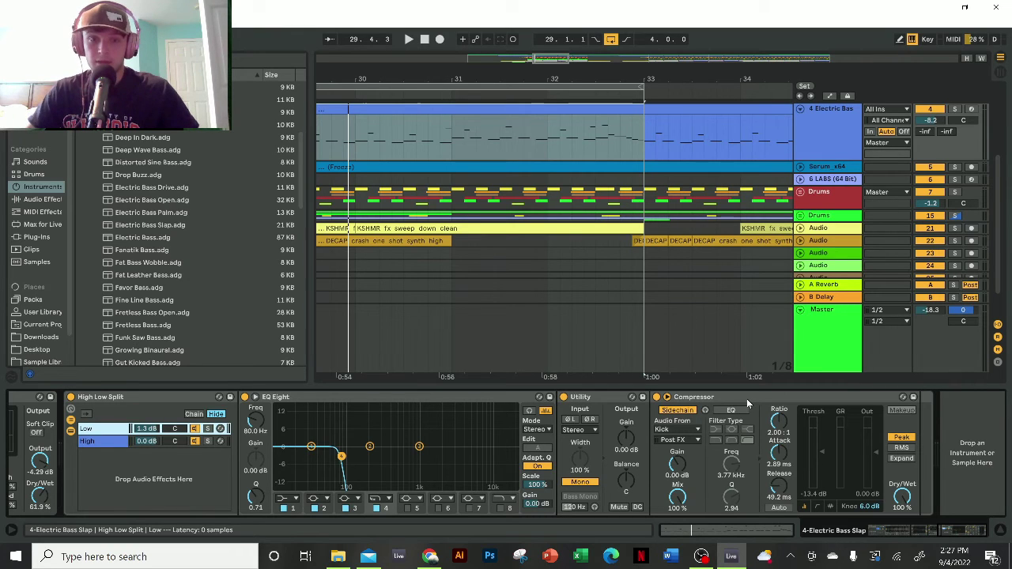
click(98, 443)
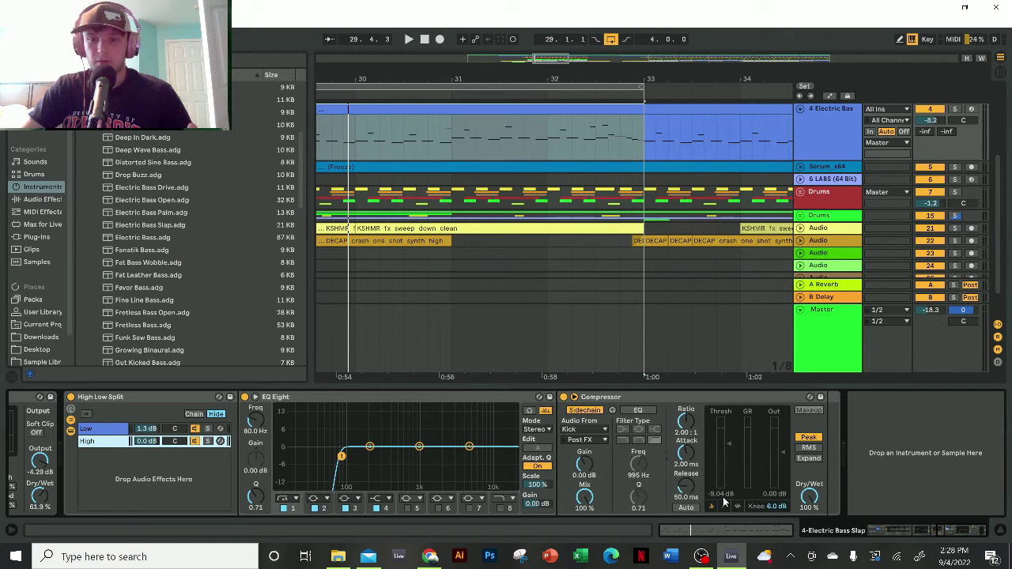
click(105, 437)
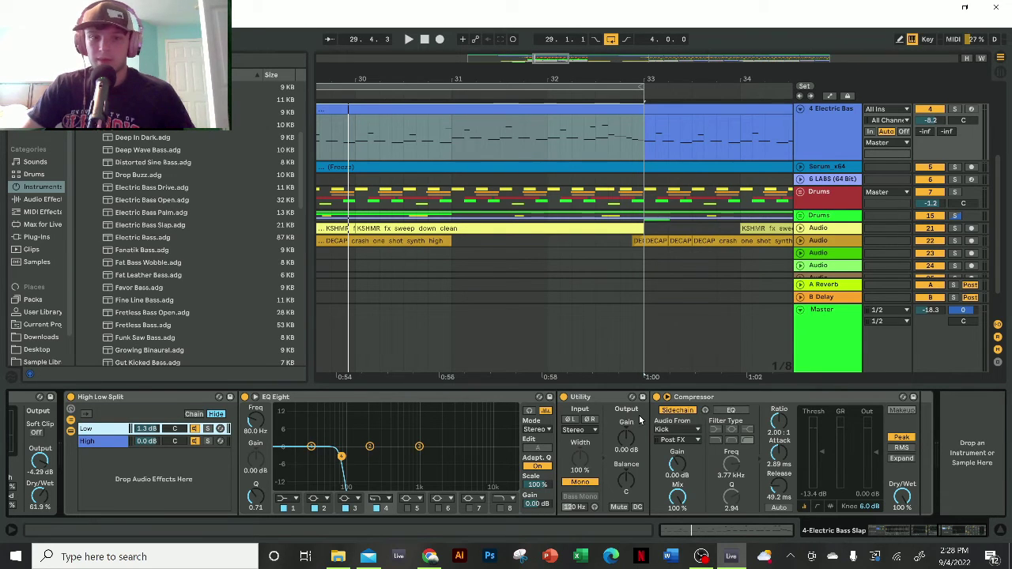
click(952, 122)
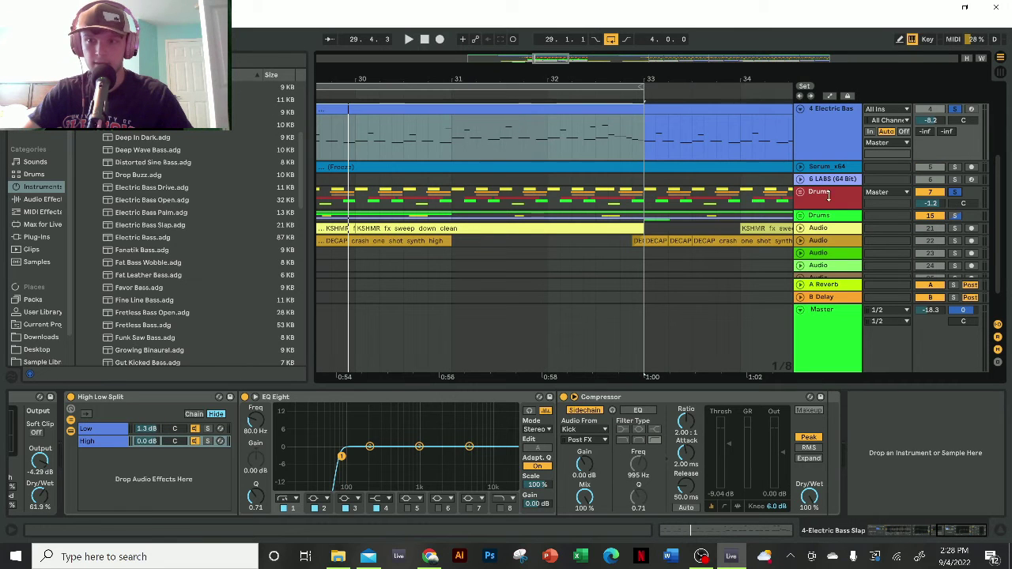
- Play the drop, then audition the Auto-Panned KSHMR fx sweep from just before bar 29
key(space)
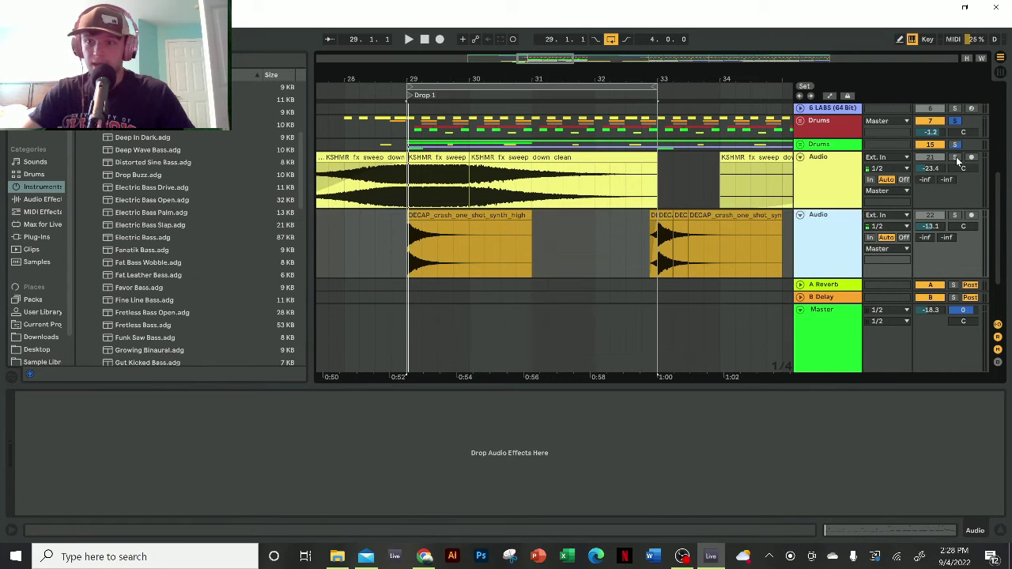
scroll(477, 177, down, 4)
scroll(463, 180, up, 4)
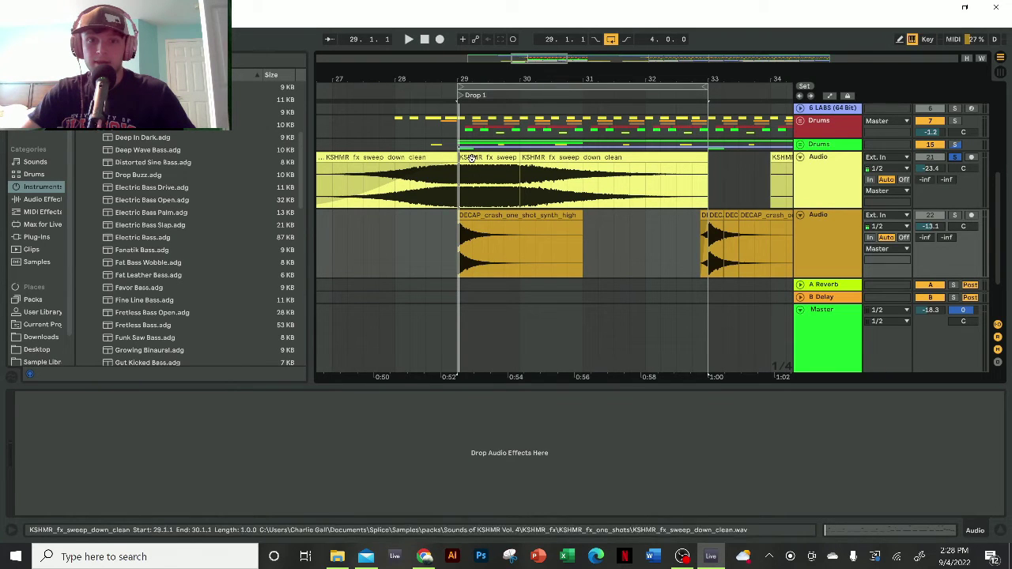
click(425, 195)
key(space)
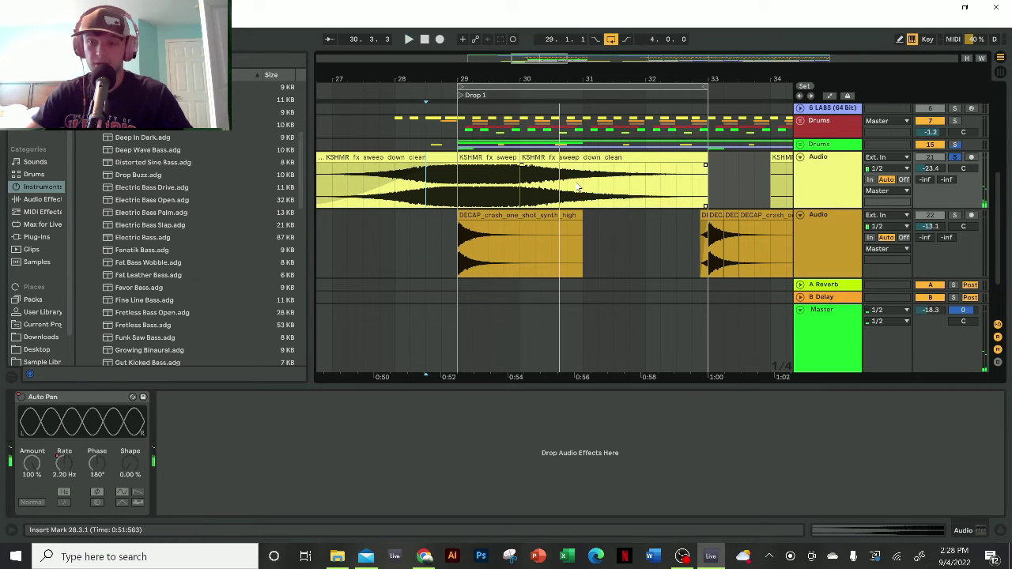
- Automate the sweep's Auto Pan frequency rising into bar 29, then play from bar 27
click(380, 182)
key(space)
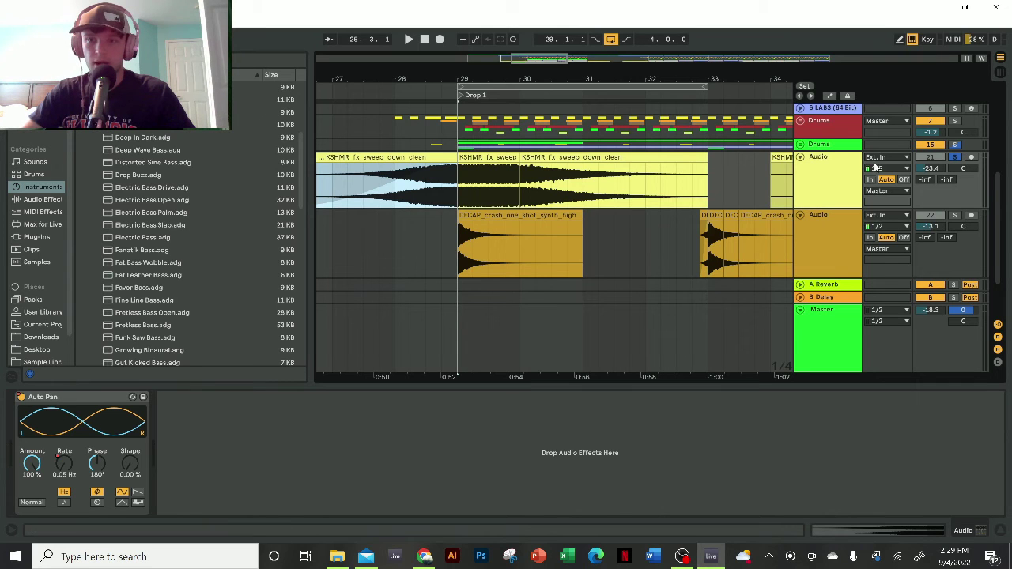
click(829, 96)
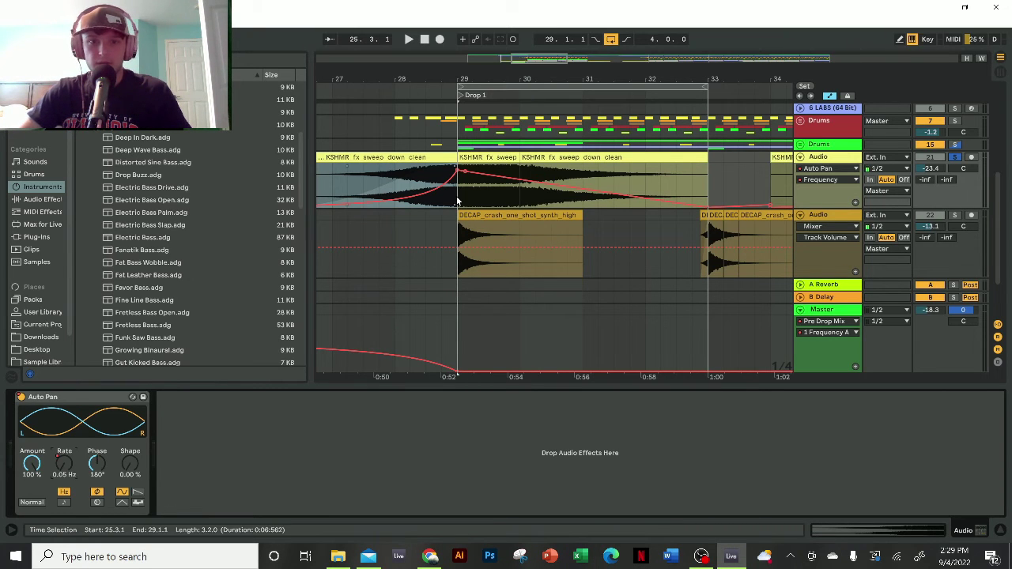
drag(457, 201, 400, 203)
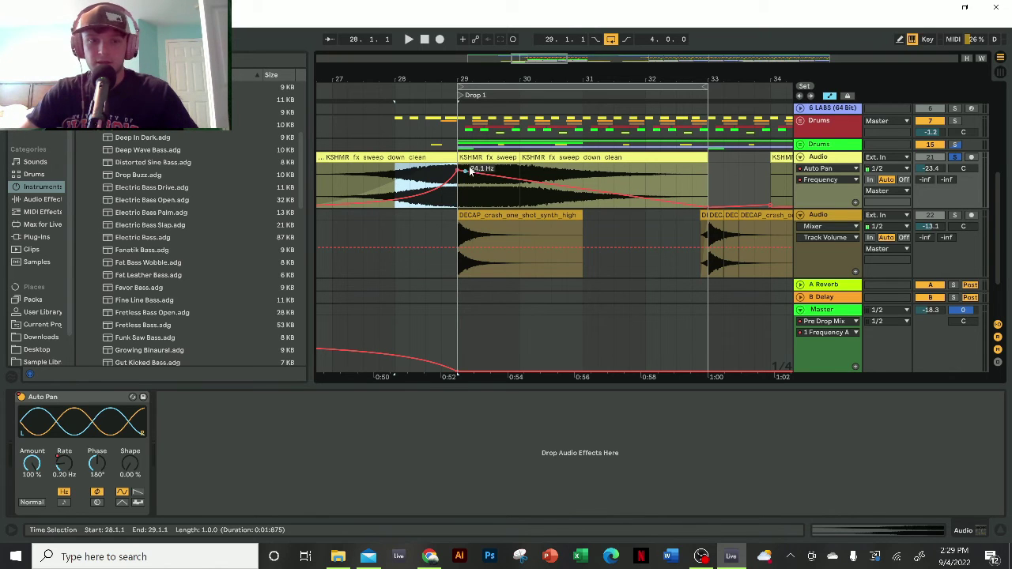
click(490, 159)
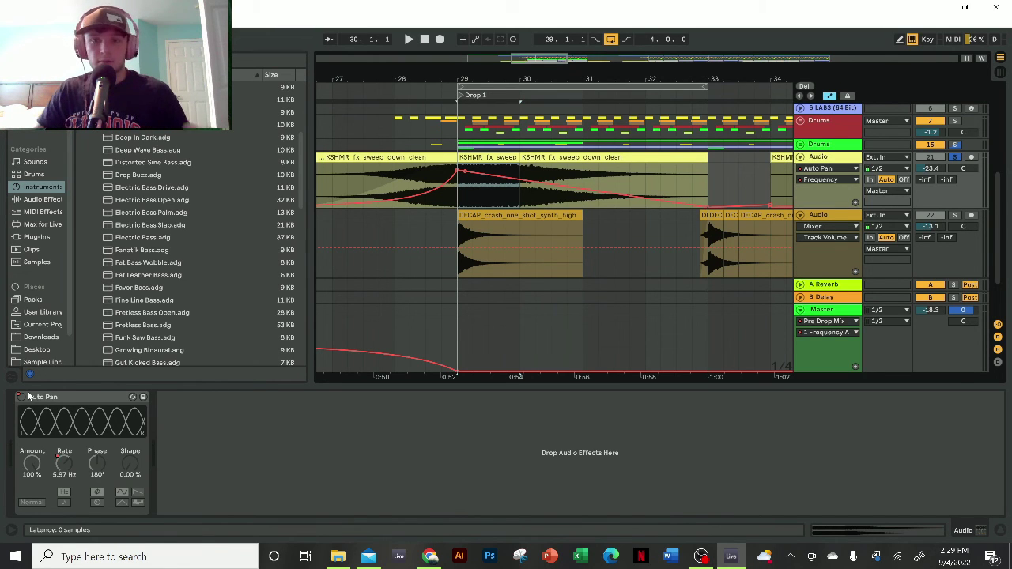
click(334, 175)
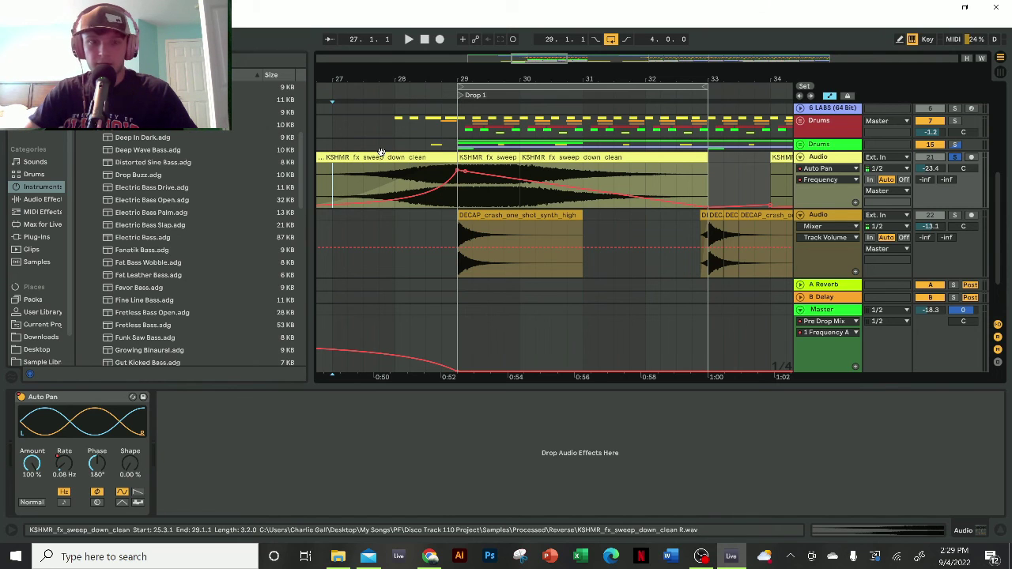
key(space)
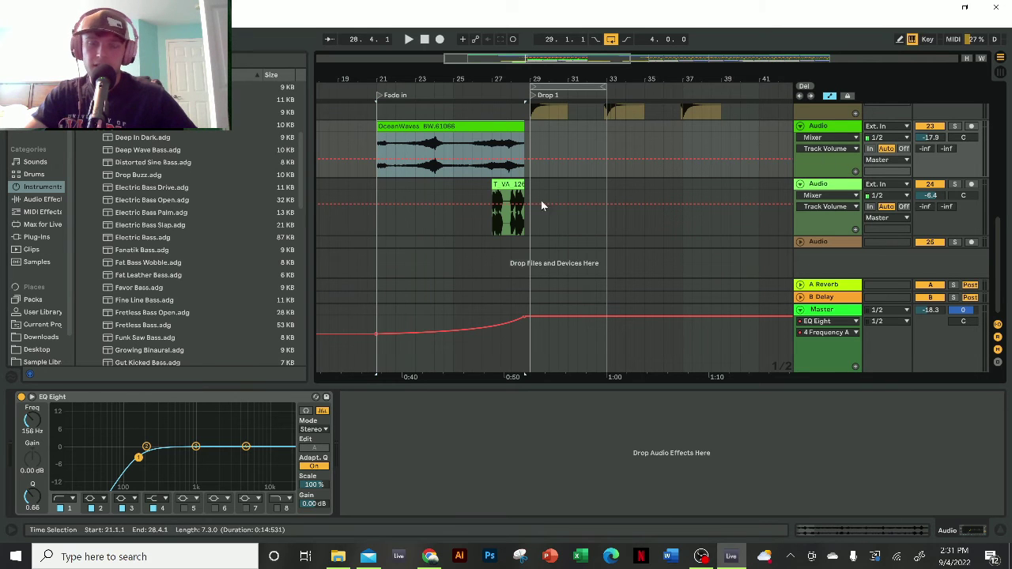
- View the vocal clip's Erosion, EQ Eight and Reverb chain, then solo track 24 and play
click(512, 193)
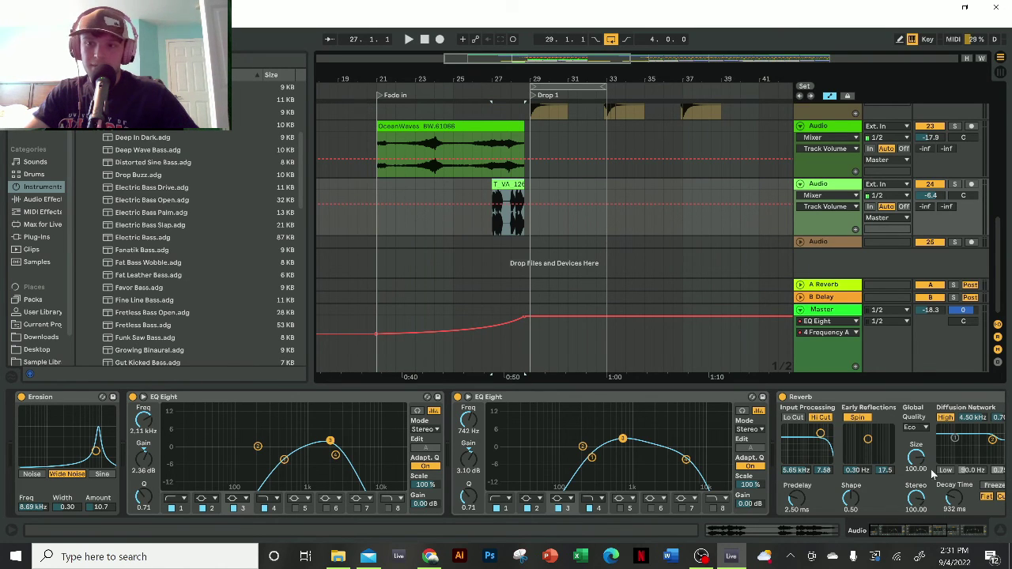
drag(915, 531, 972, 540)
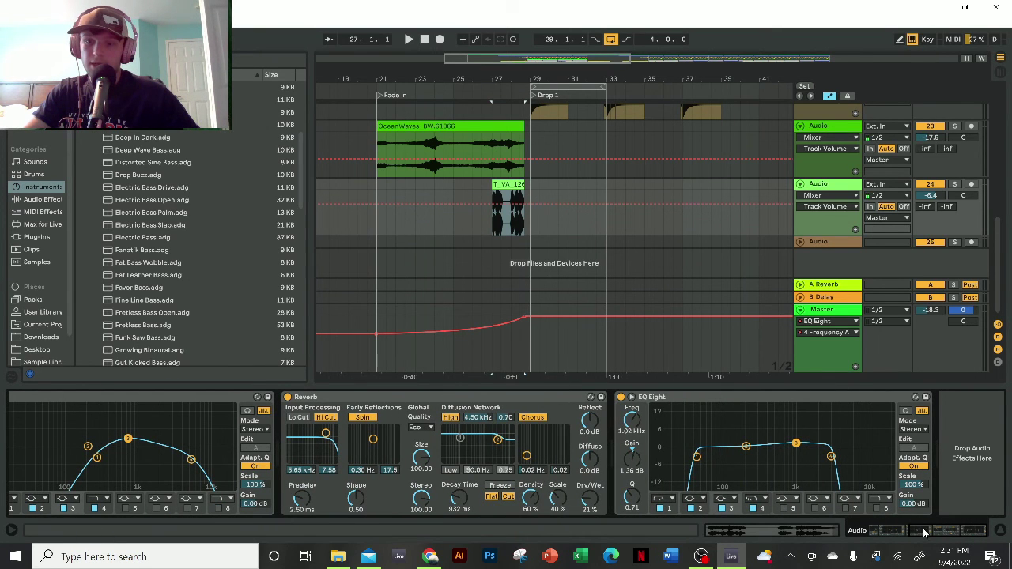
drag(937, 537, 931, 536)
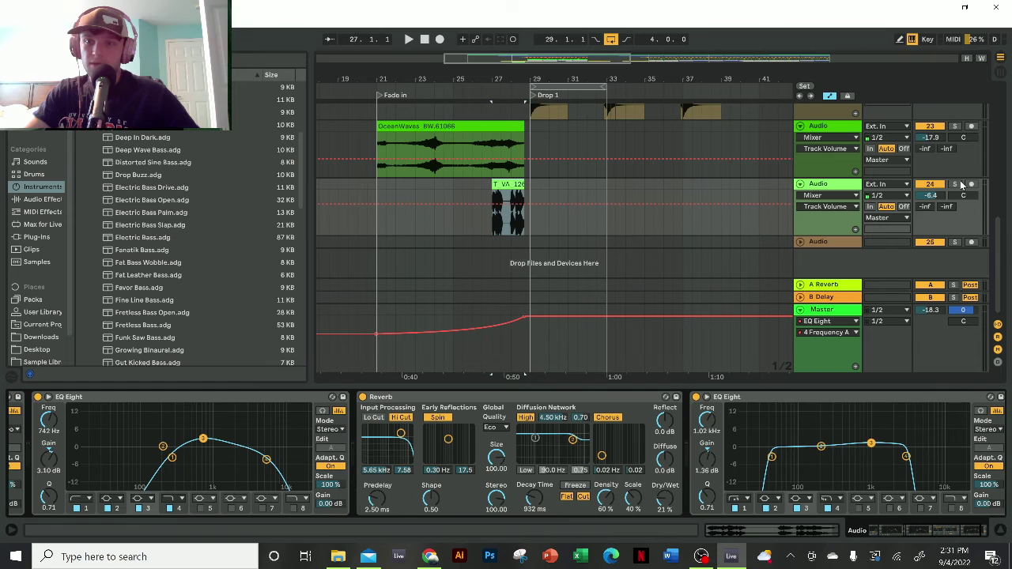
click(955, 184)
key(space)
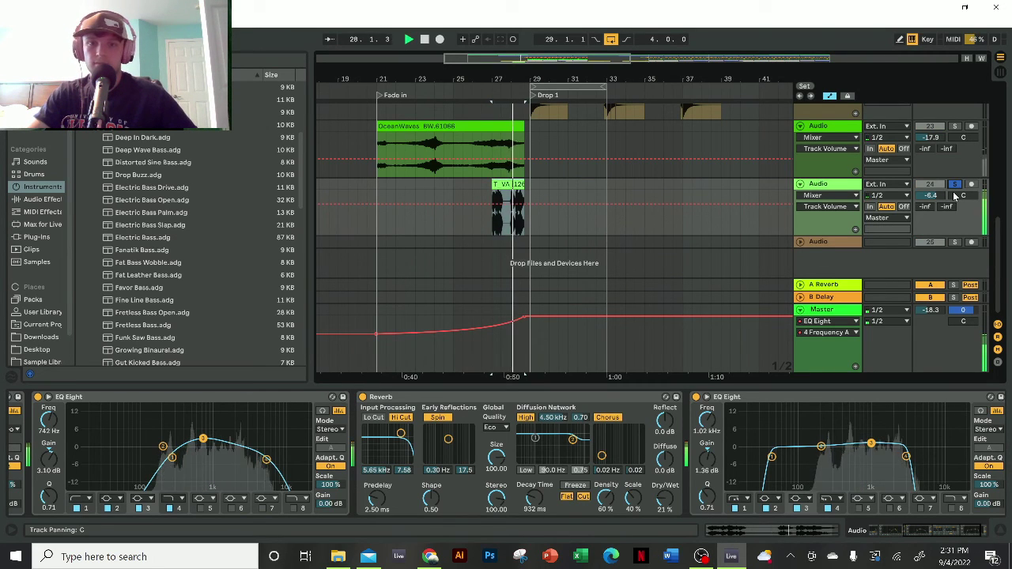
- Stop playback, select Drop 1's bars 29–33 and zoom out to show the intro through the Break
scroll(953, 195, up, 10)
key(space)
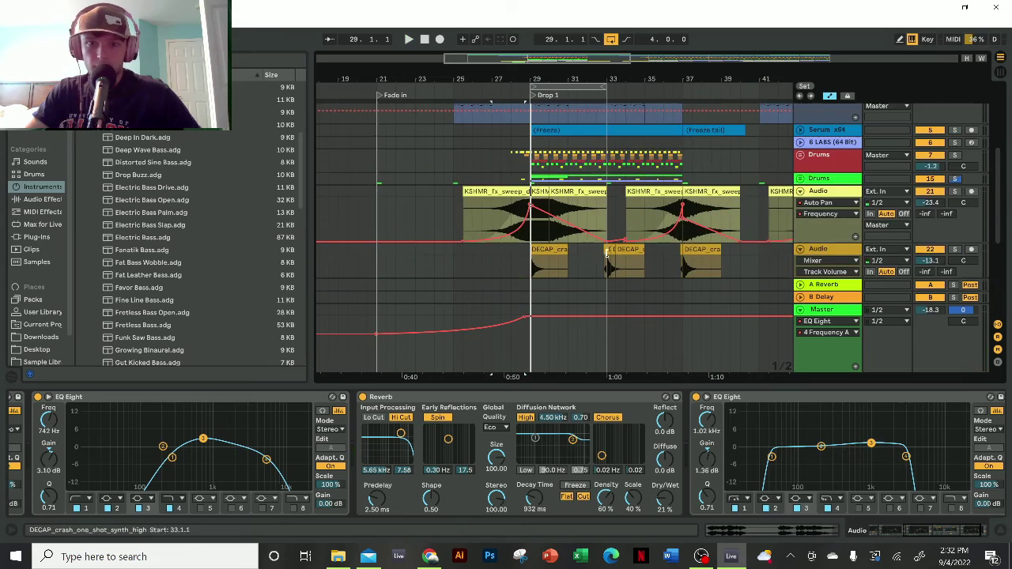
click(600, 264)
scroll(600, 264, up, 3)
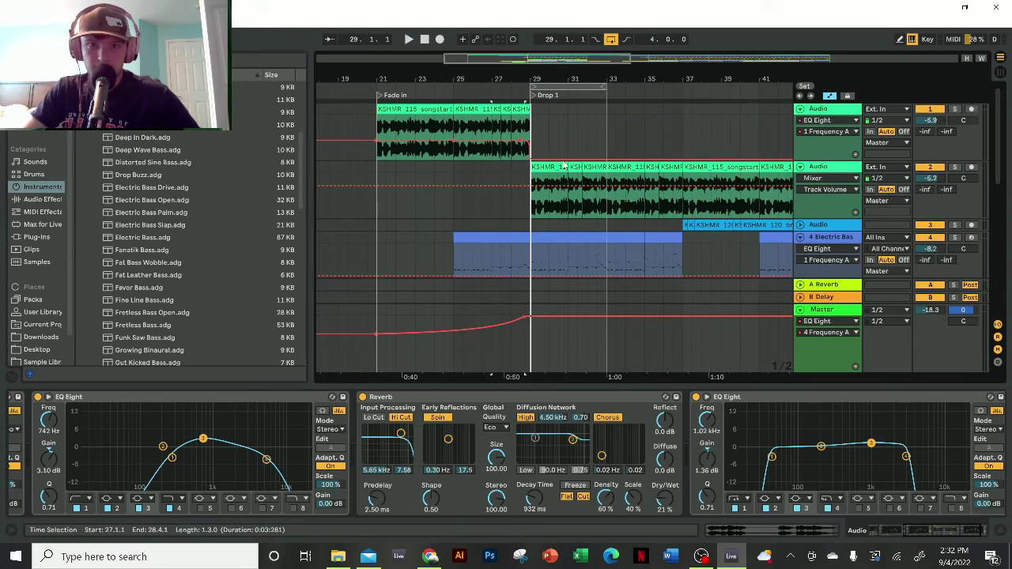
drag(585, 71, 586, 91)
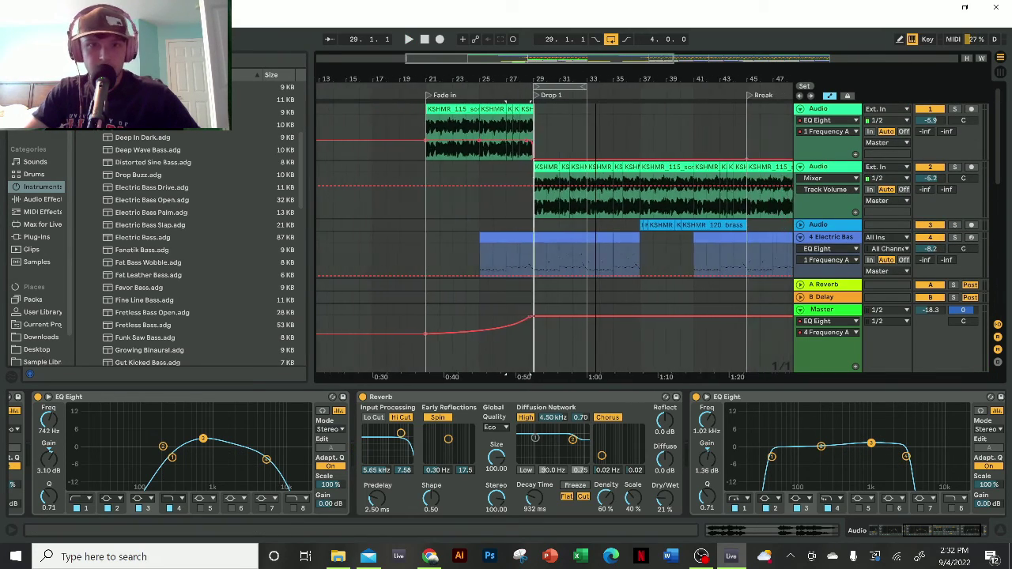